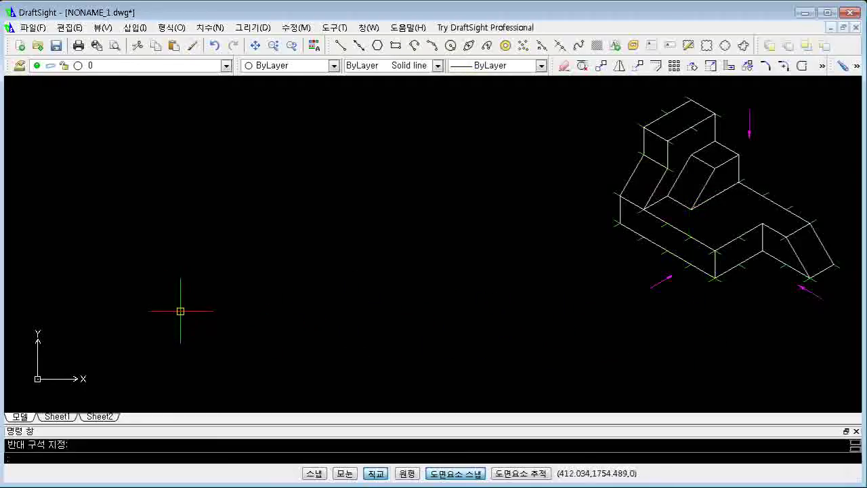
Step: Inspect the three view-direction arrows around the isometric block
click(662, 280)
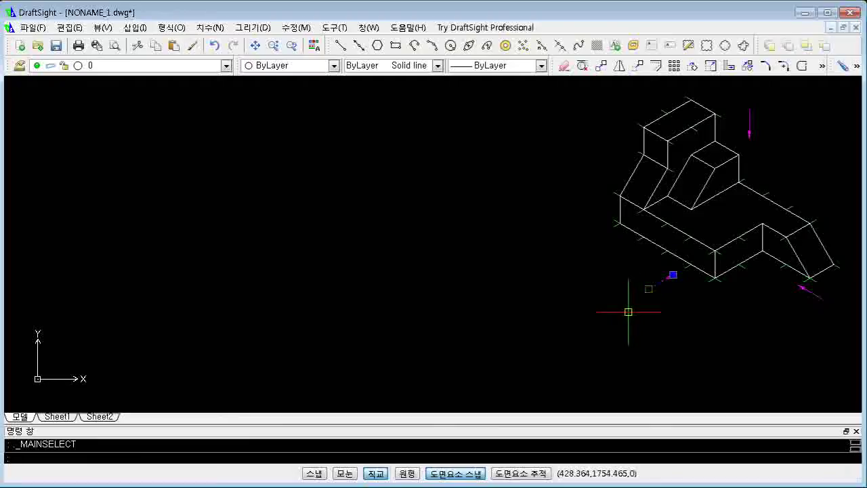
key(Escape)
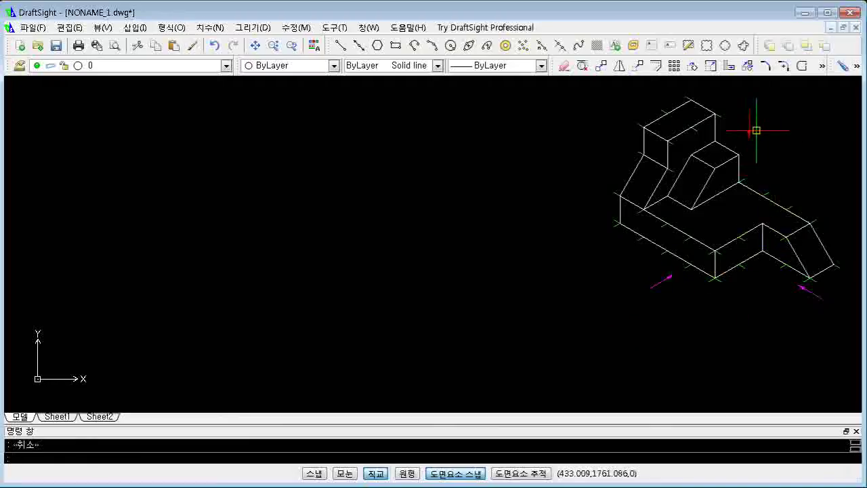
click(750, 129)
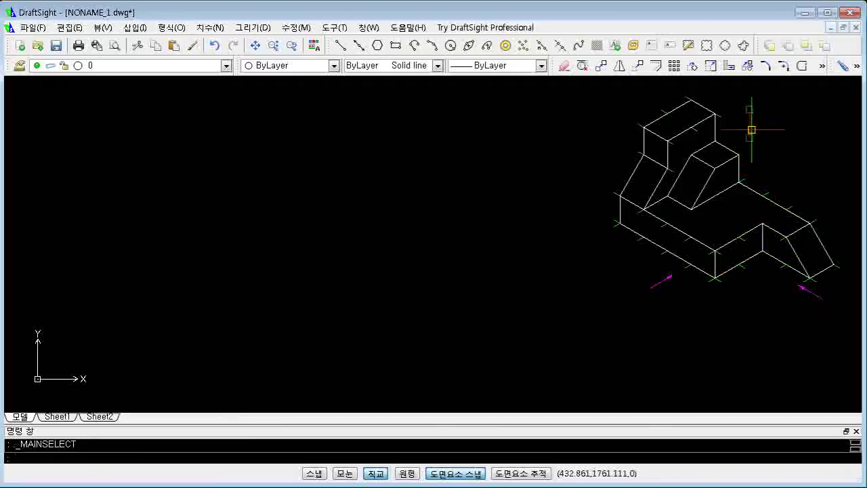
key(Escape)
click(810, 291)
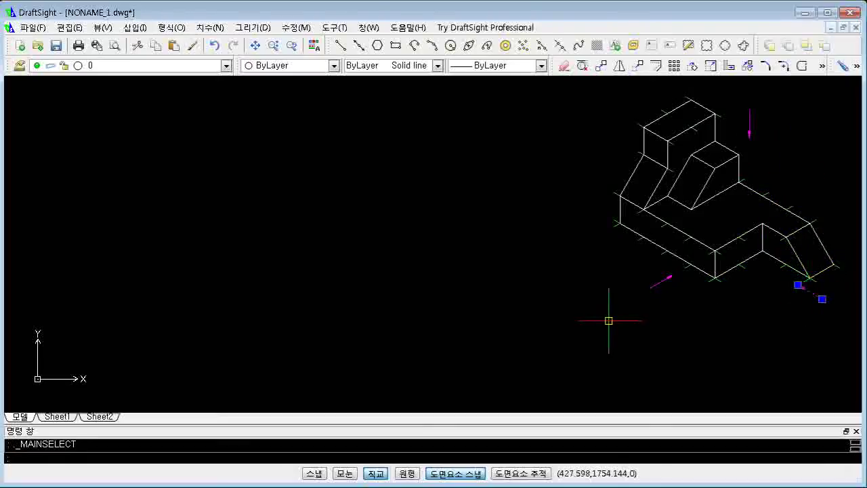
key(Escape)
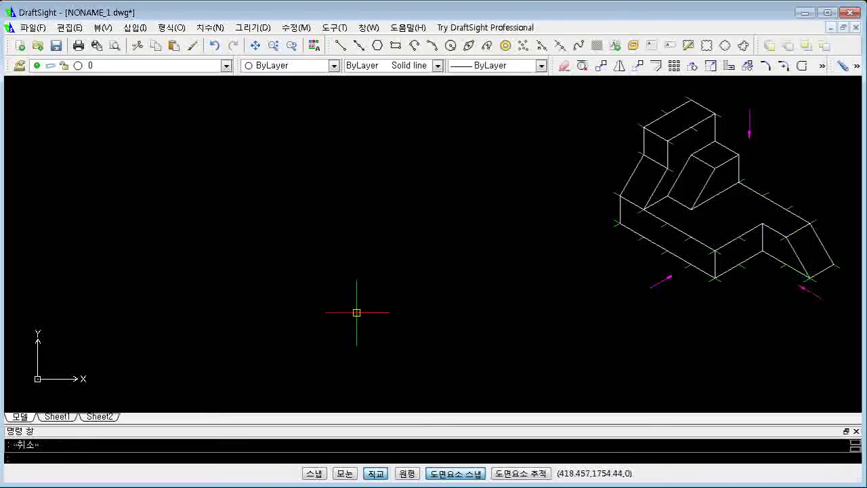
Step: Draw a long horizontal base line left of the block, with a short vertical edge at its right end
text(l)
key(Return)
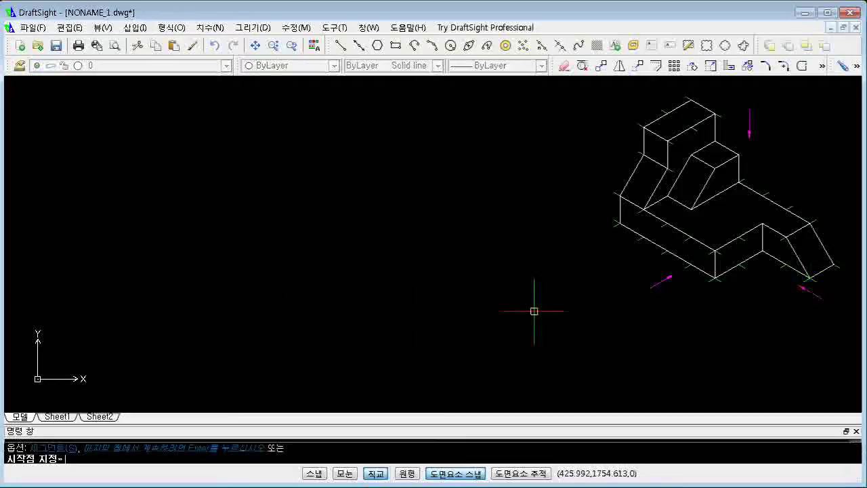
key(Escape)
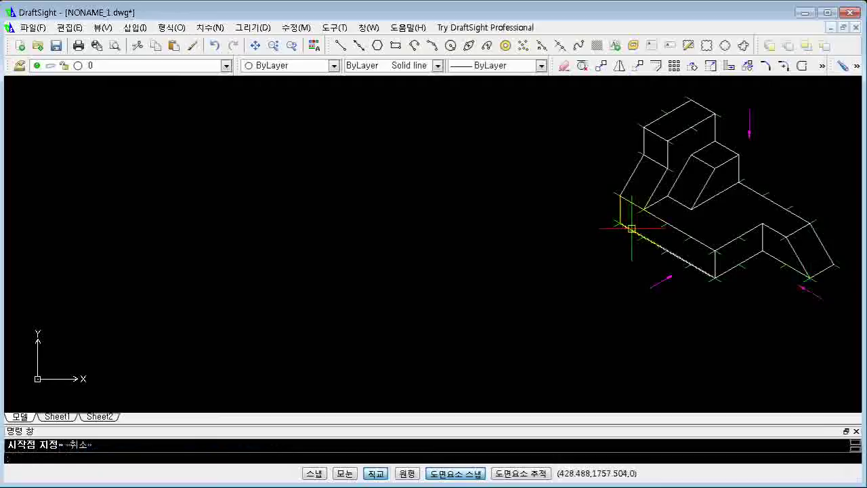
click(631, 229)
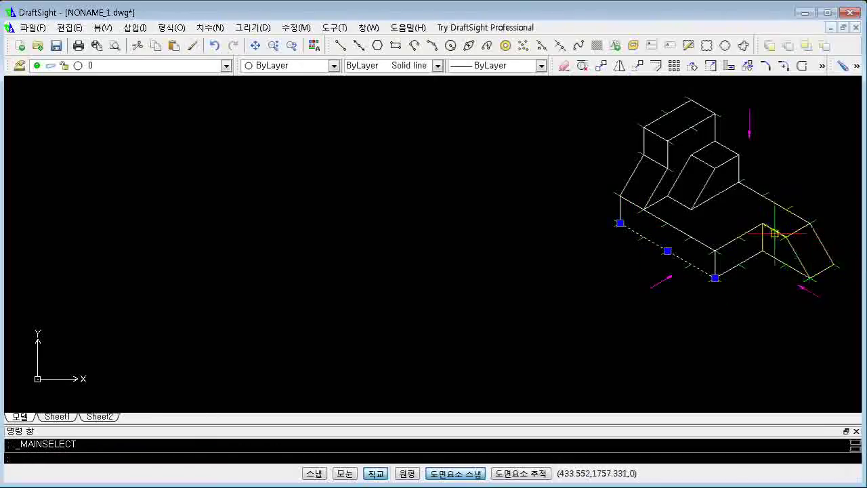
key(Escape)
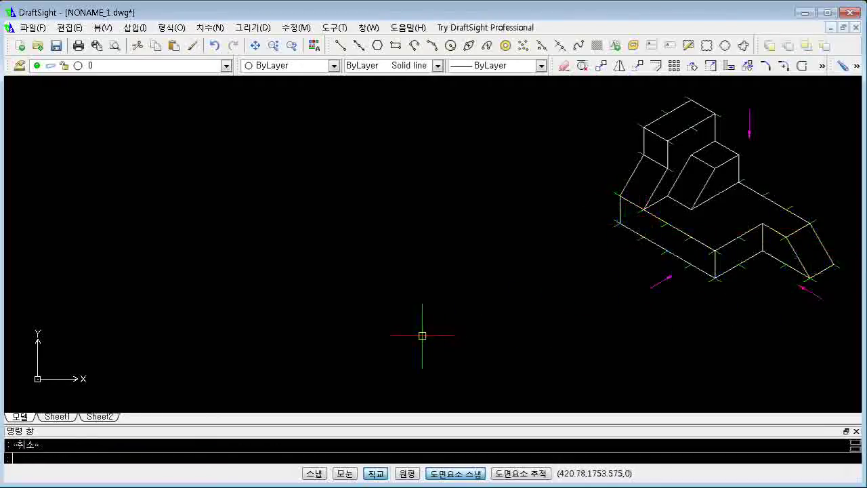
key(Return)
click(184, 319)
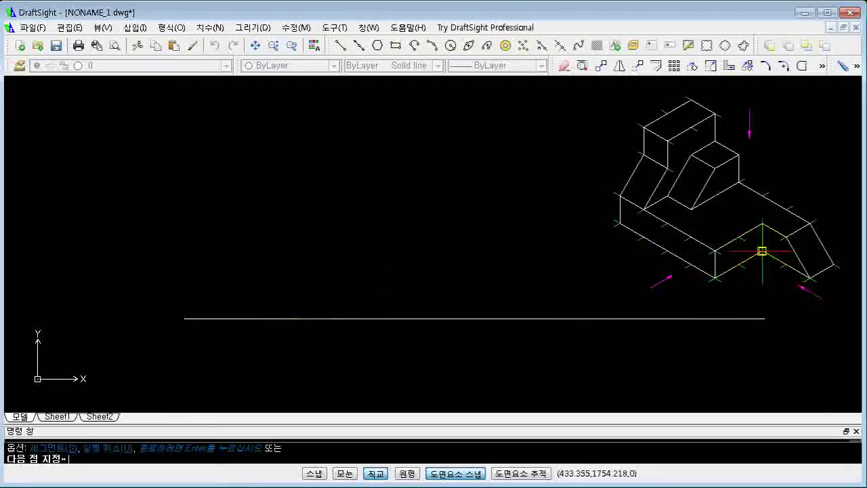
click(415, 292)
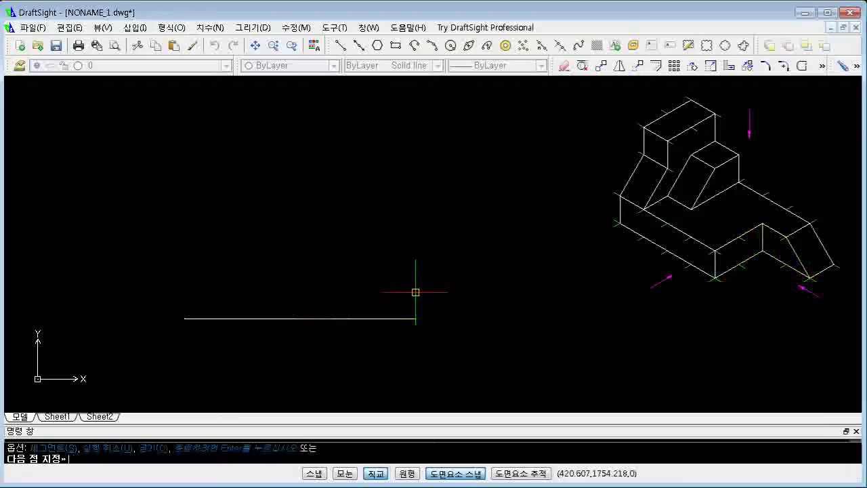
click(348, 271)
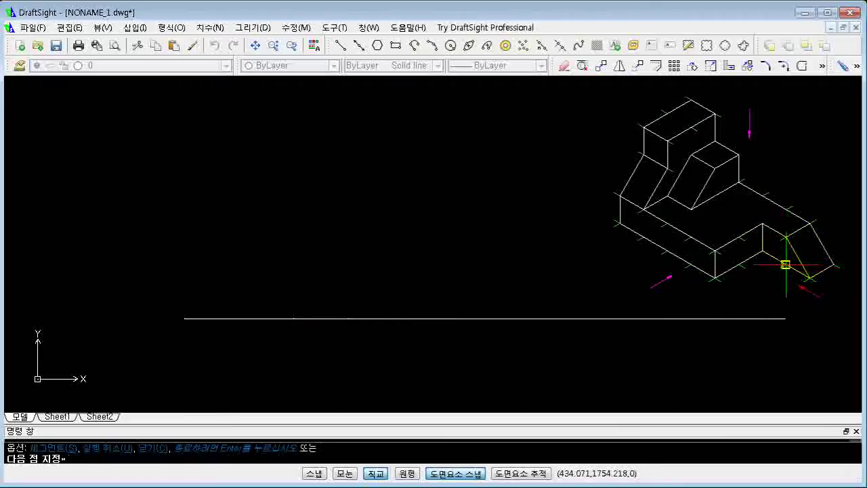
click(348, 289)
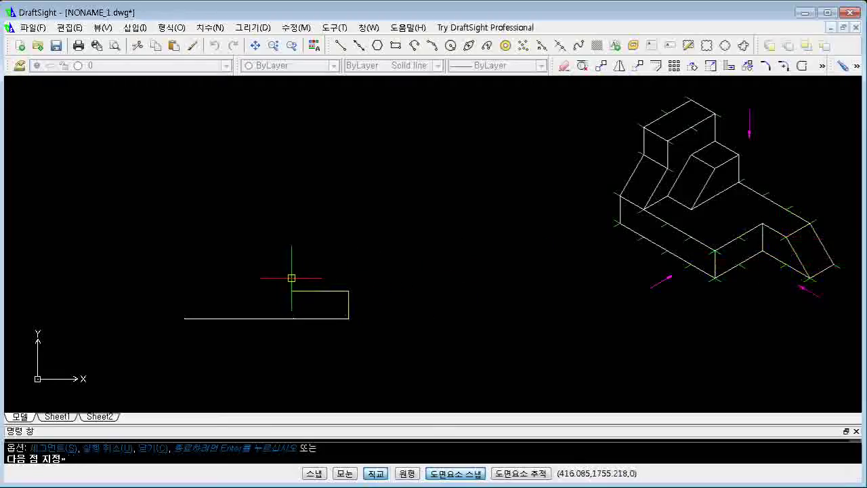
Step: Draw a slant down to the base line's right end and remove the two squared step lines
click(322, 292)
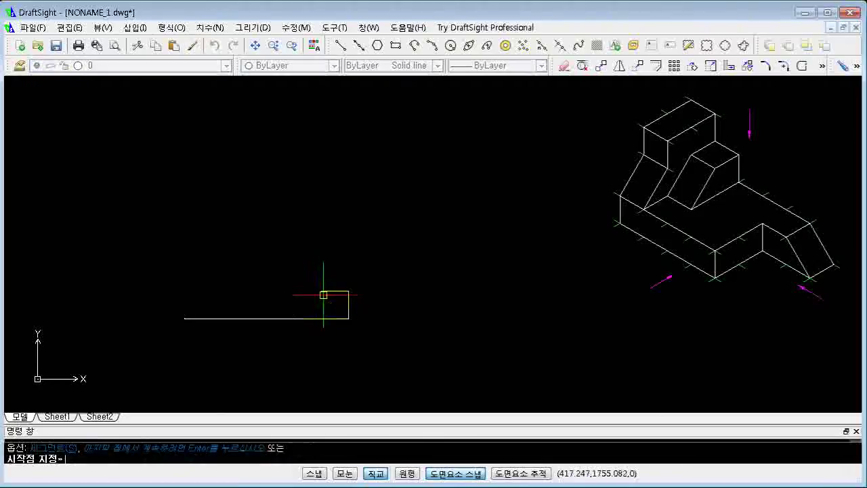
click(349, 318)
key(Return)
click(341, 283)
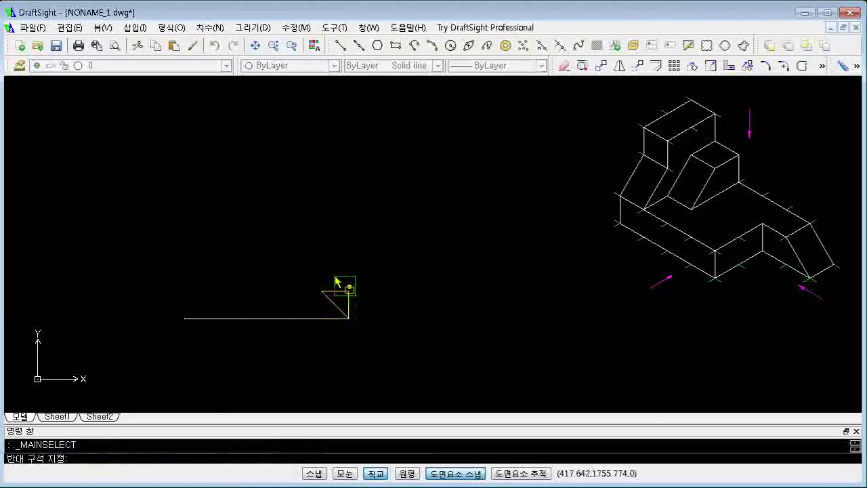
click(313, 325)
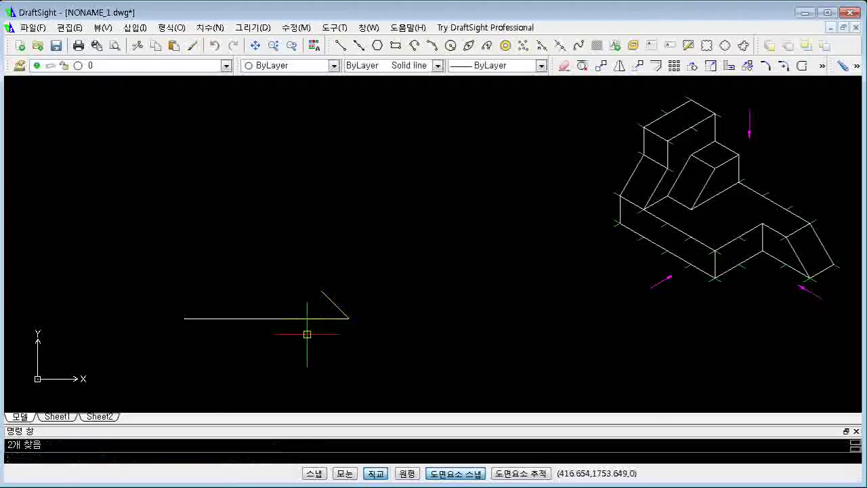
key(Return)
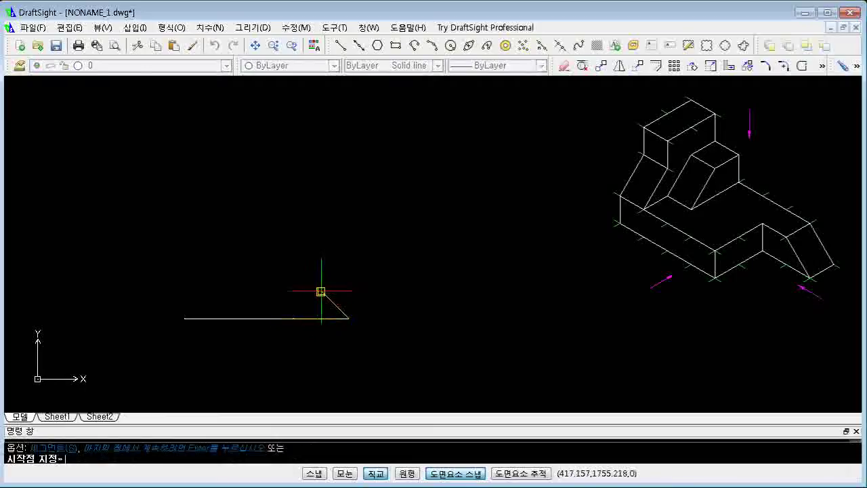
click(321, 291)
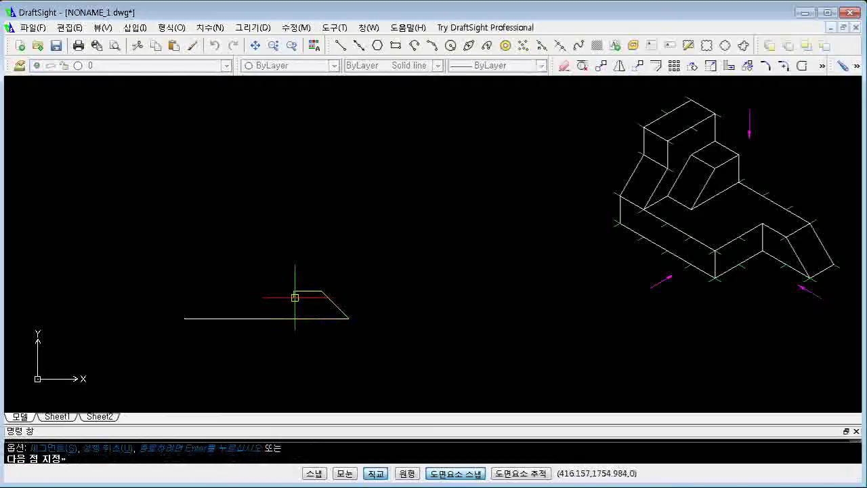
key(Escape)
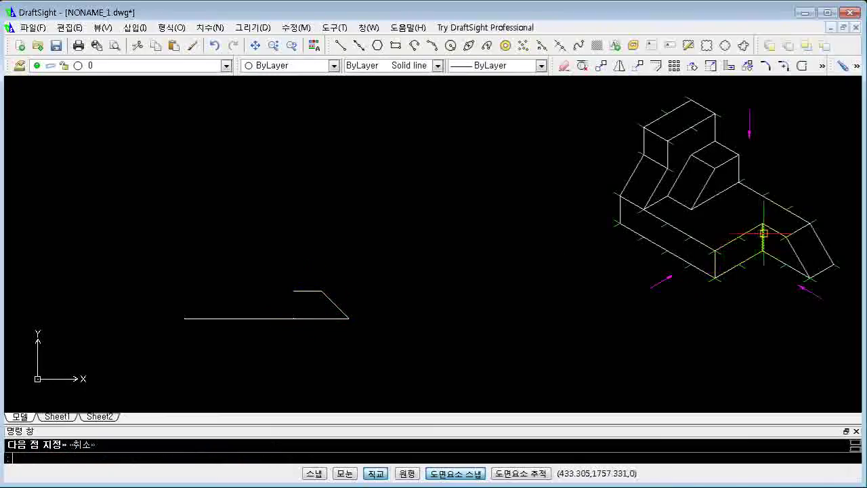
Step: Extend the top edge left and drop a left edge to the base line, closing the trapezoid
click(774, 229)
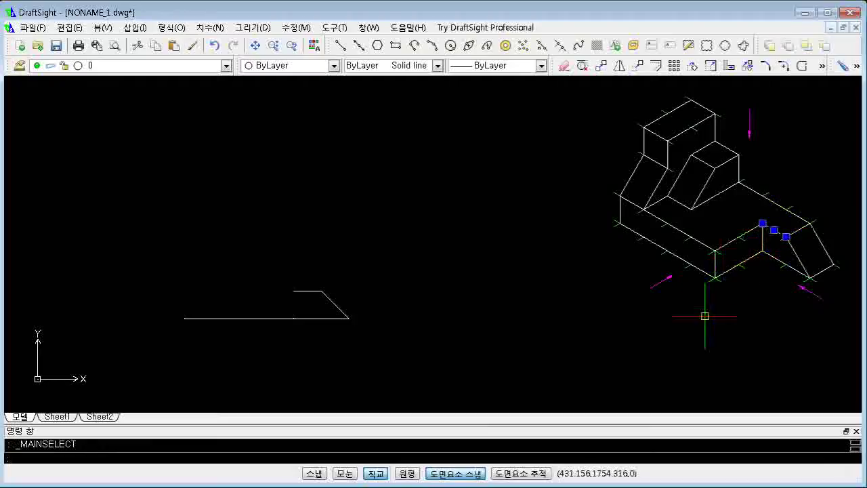
click(707, 246)
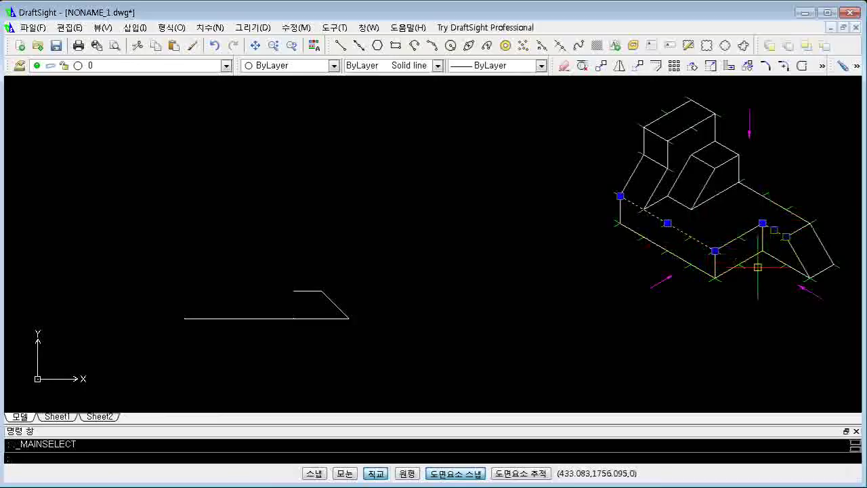
key(Escape)
key(Return)
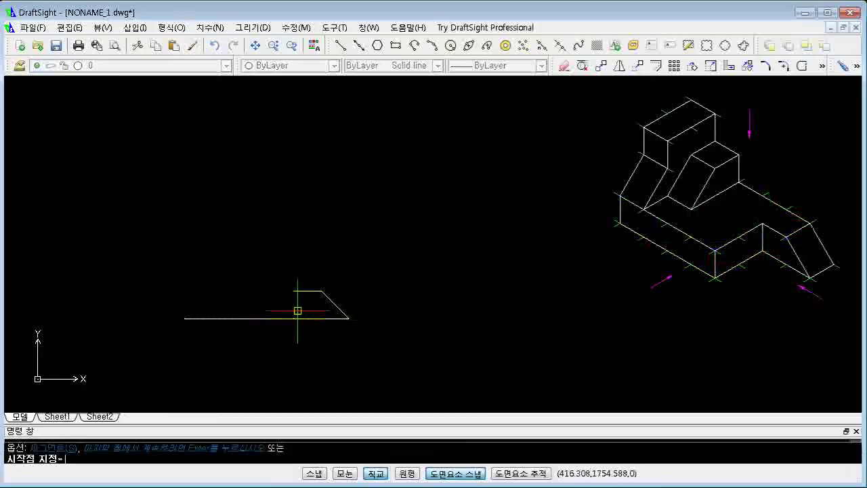
click(293, 291)
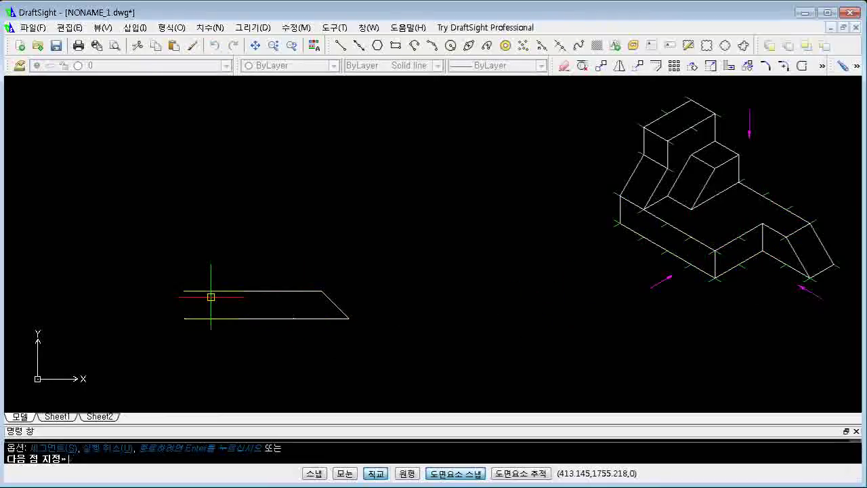
click(183, 291)
click(194, 321)
key(Escape)
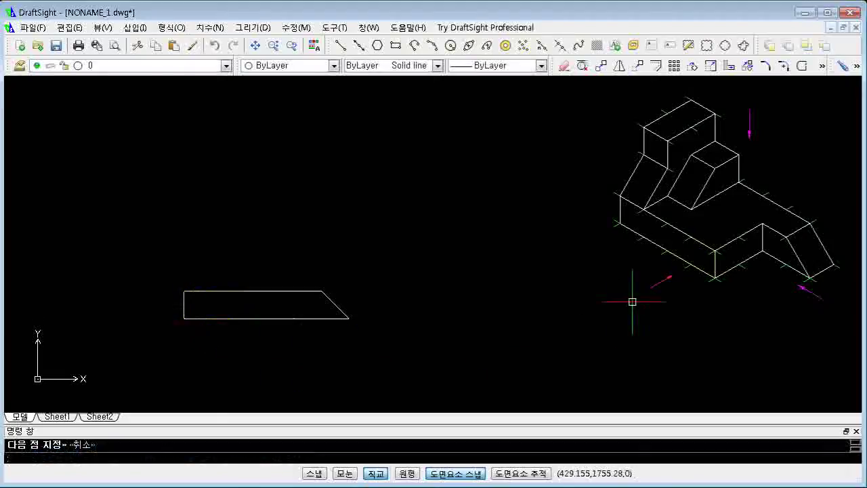
click(761, 240)
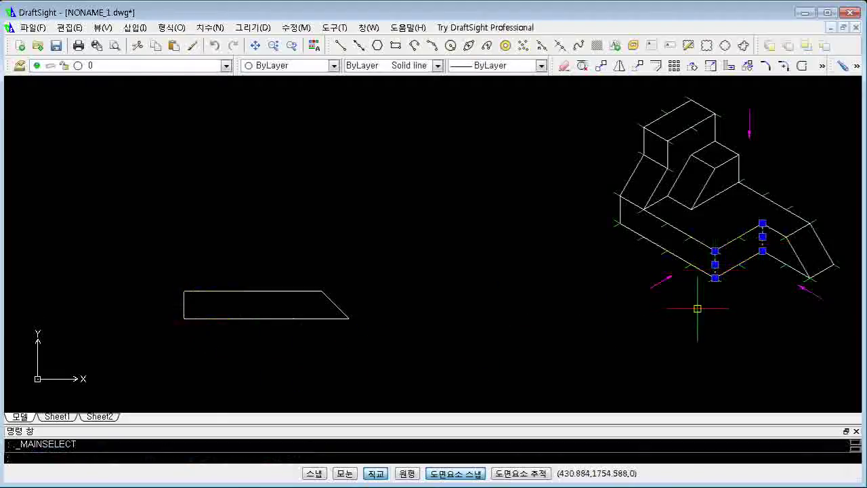
key(Escape)
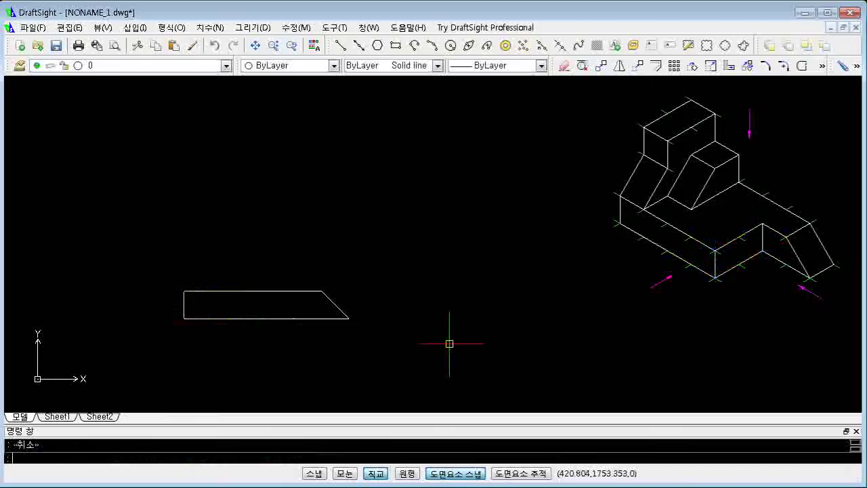
key(Return)
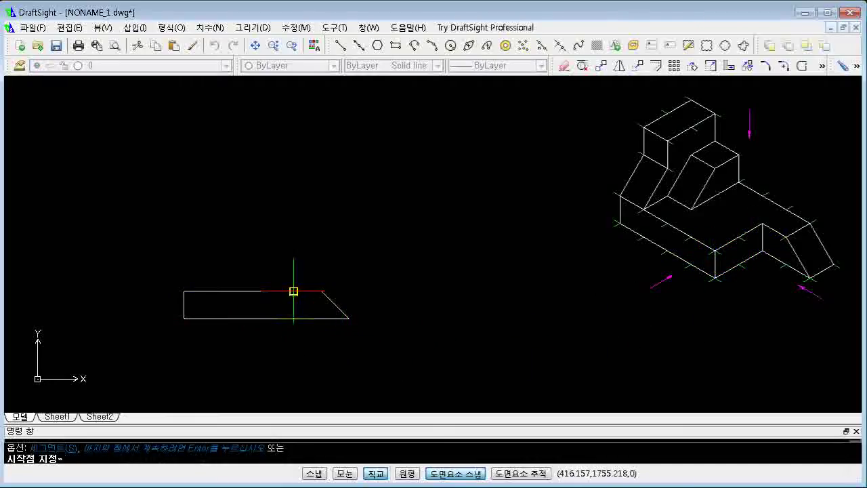
click(294, 291)
click(293, 318)
key(Escape)
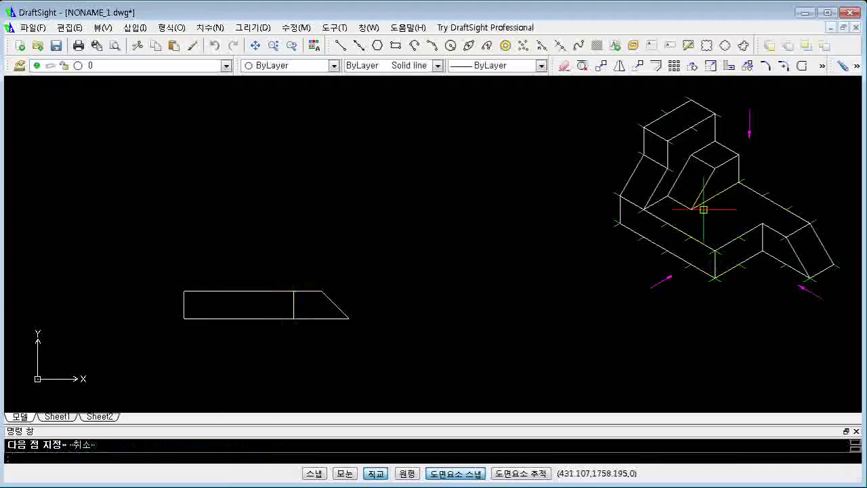
click(680, 174)
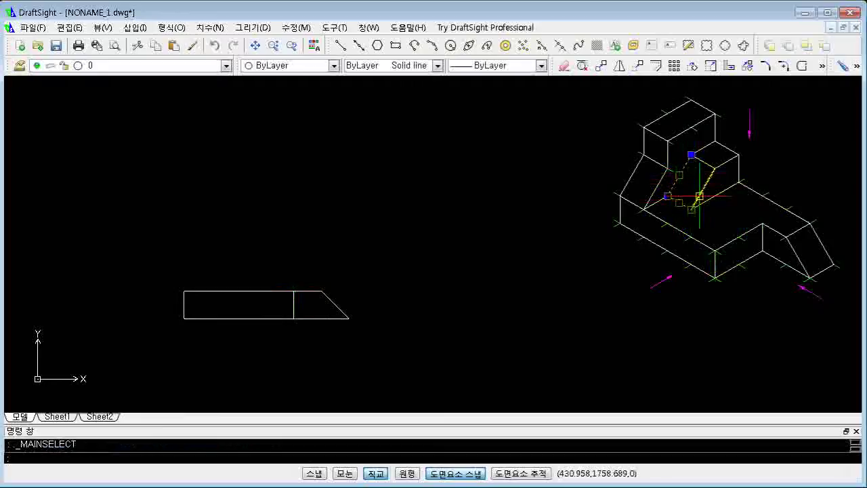
click(700, 196)
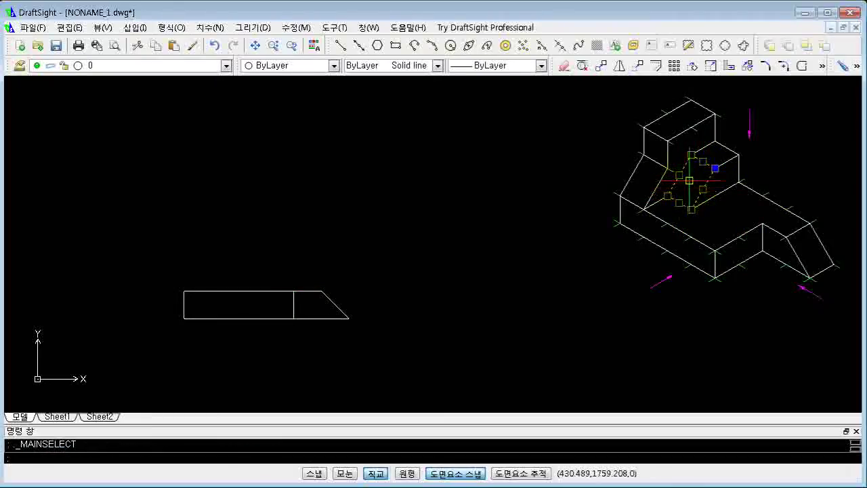
key(Escape)
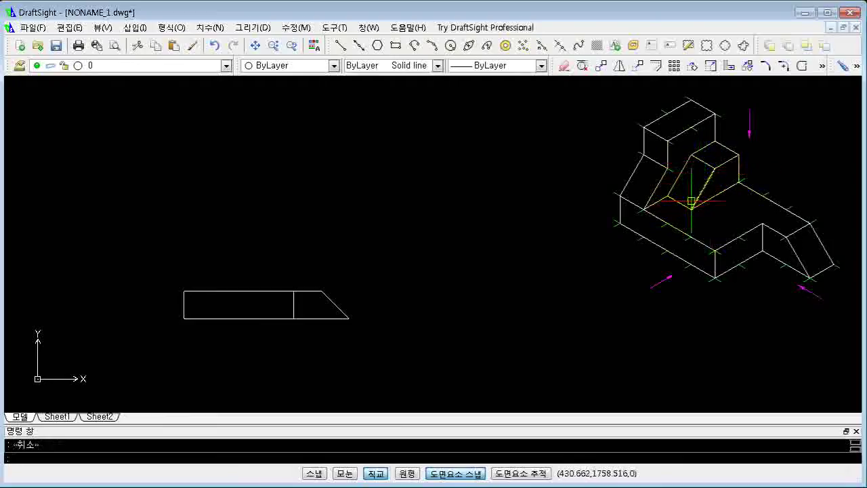
click(738, 166)
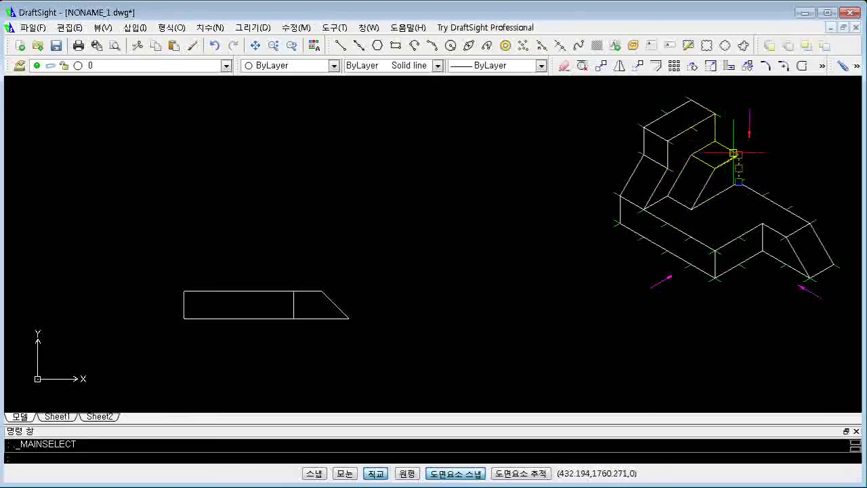
Step: Inspect the raised part's edges on the isometric block
click(720, 147)
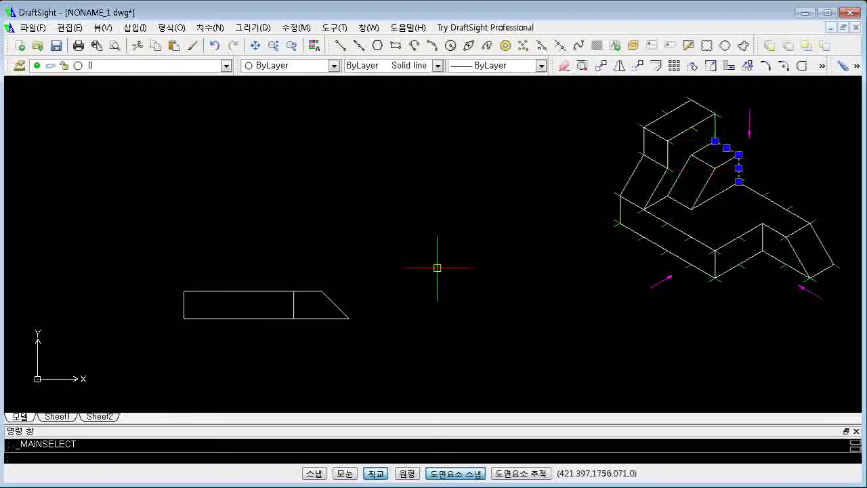
key(Escape)
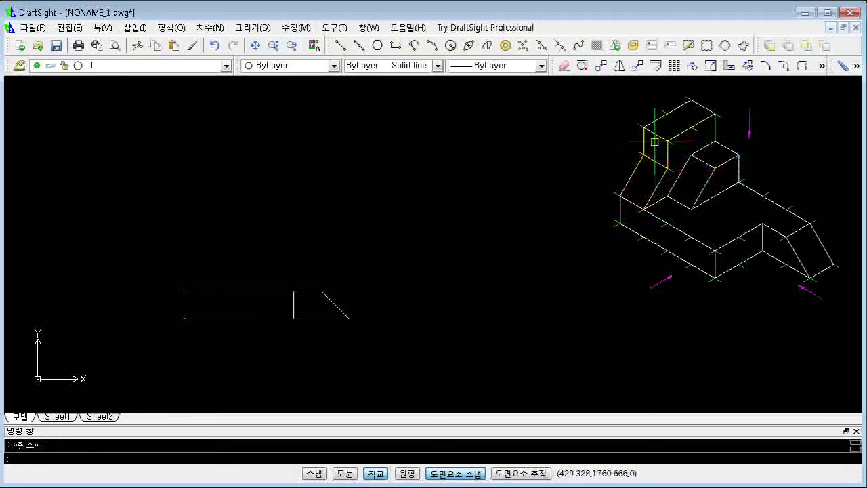
click(657, 135)
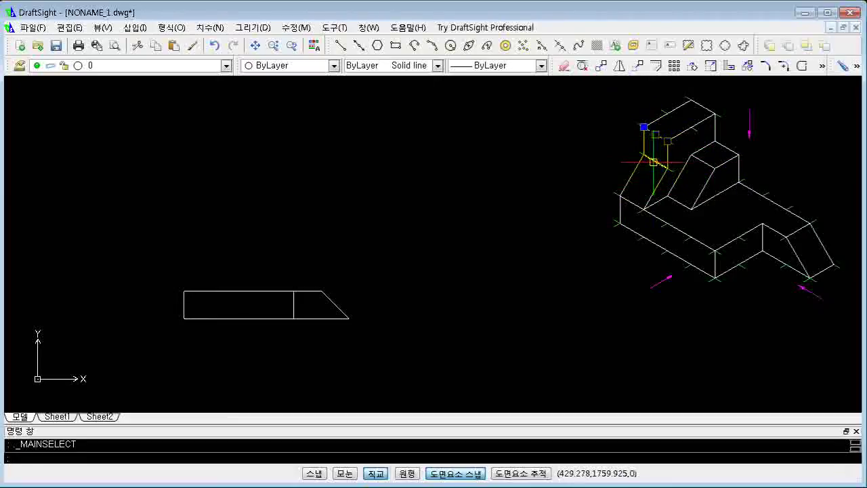
click(656, 161)
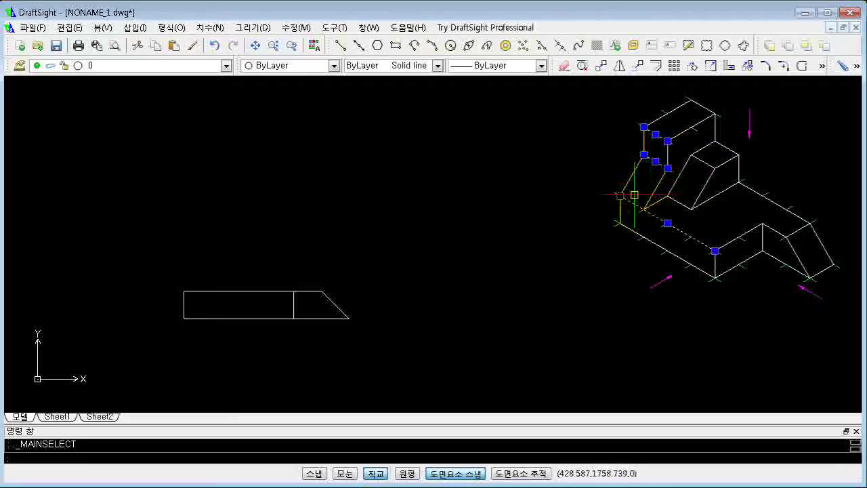
click(659, 177)
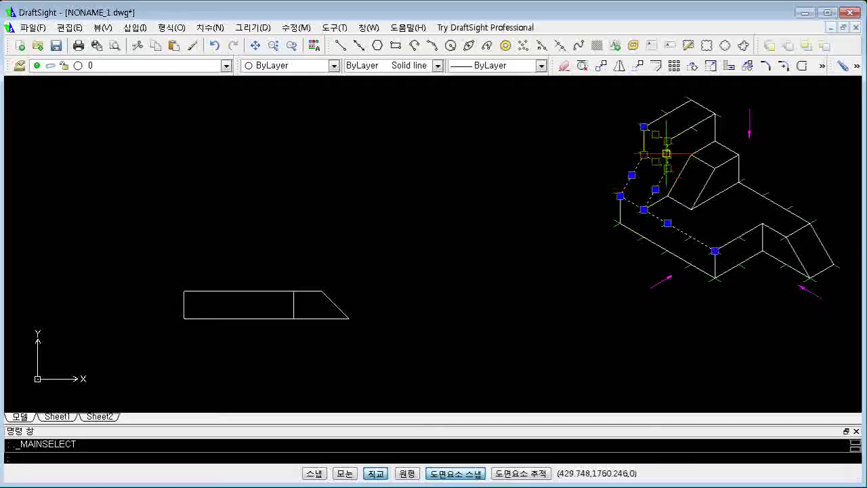
click(656, 162)
click(644, 141)
click(631, 174)
key(Escape)
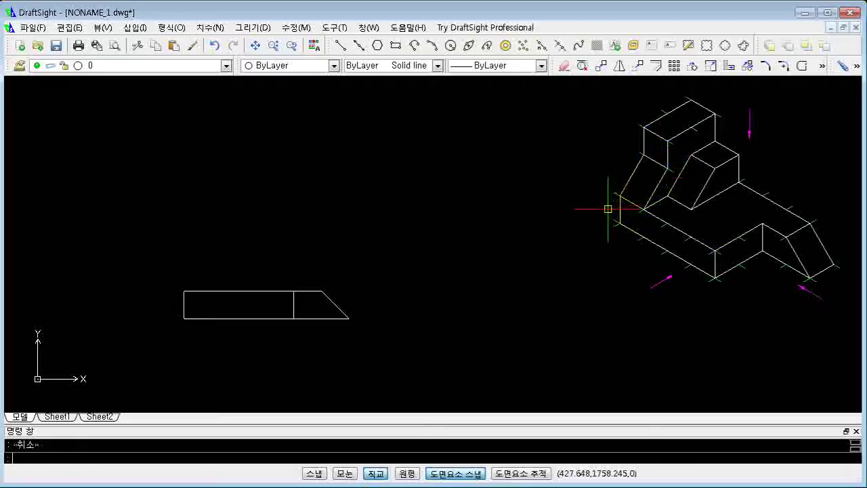
click(656, 132)
key(Escape)
click(667, 166)
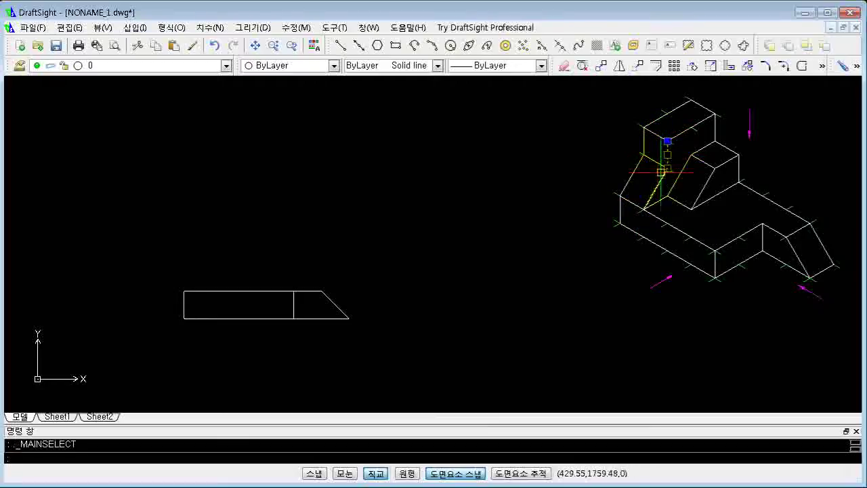
key(Escape)
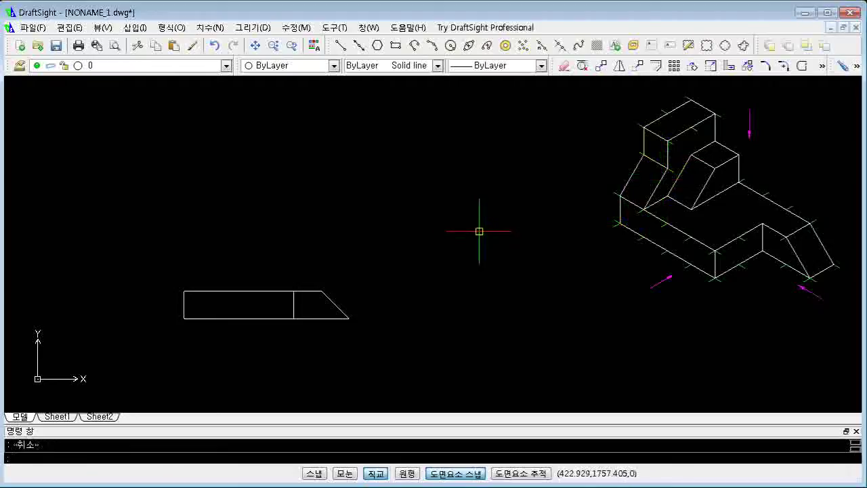
Step: Draw the tall narrow block on the left end of the base rectangle
text(rec)
key(Return)
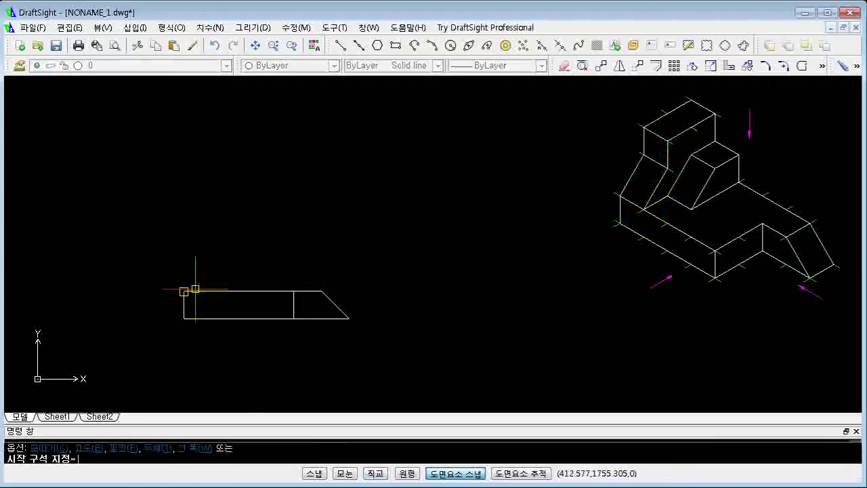
key(Escape)
text(l)
key(Return)
click(184, 290)
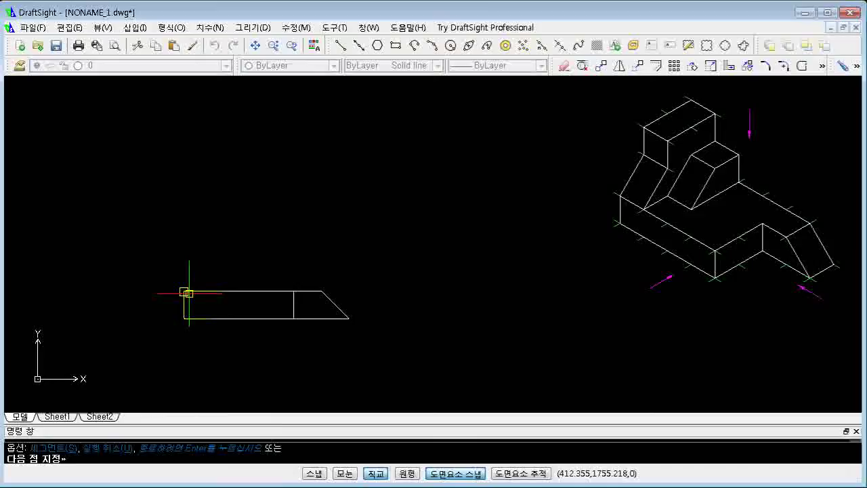
click(212, 242)
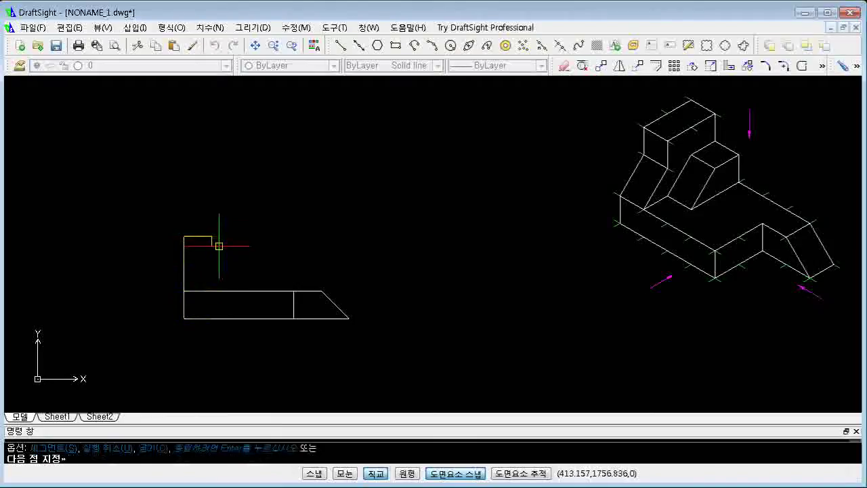
click(211, 292)
key(Return)
key(Return)
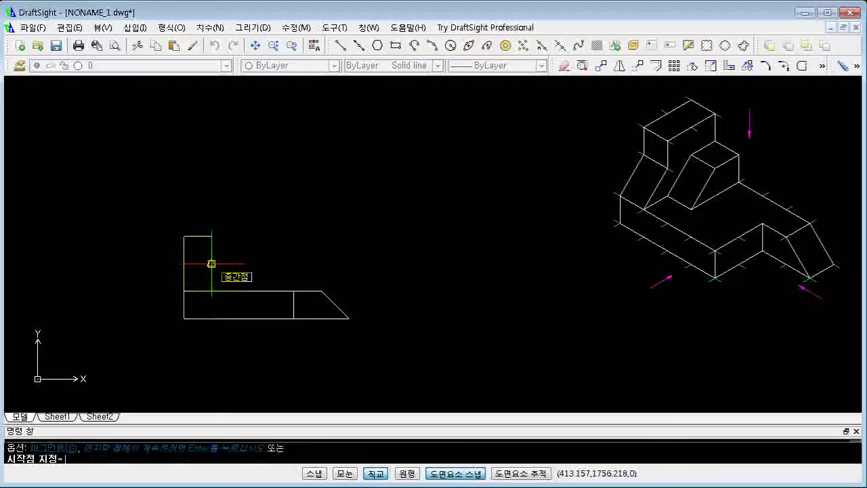
Step: Add the shorter box from the tall block's right-edge midpoint down to the rectangle
key(Escape)
click(212, 264)
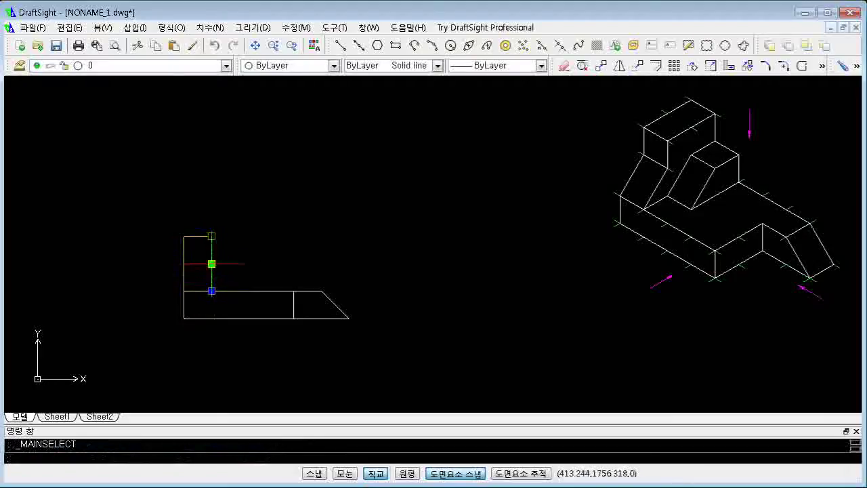
key(Escape)
key(Return)
click(212, 264)
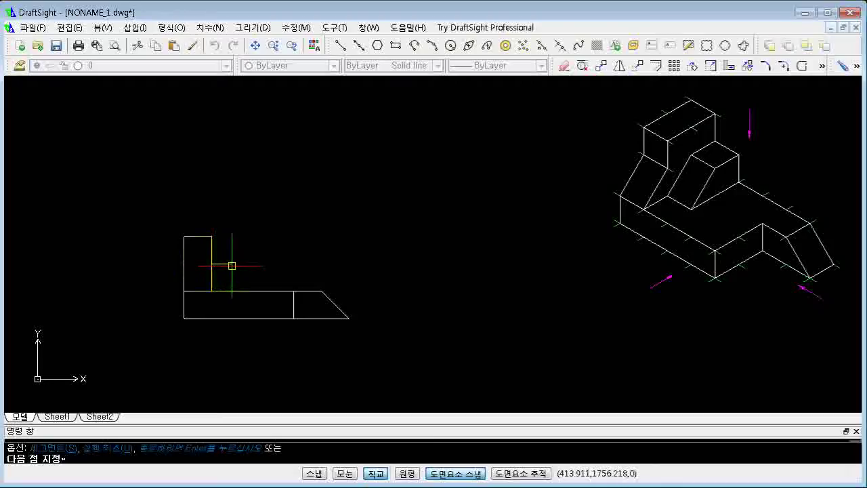
click(238, 263)
click(238, 291)
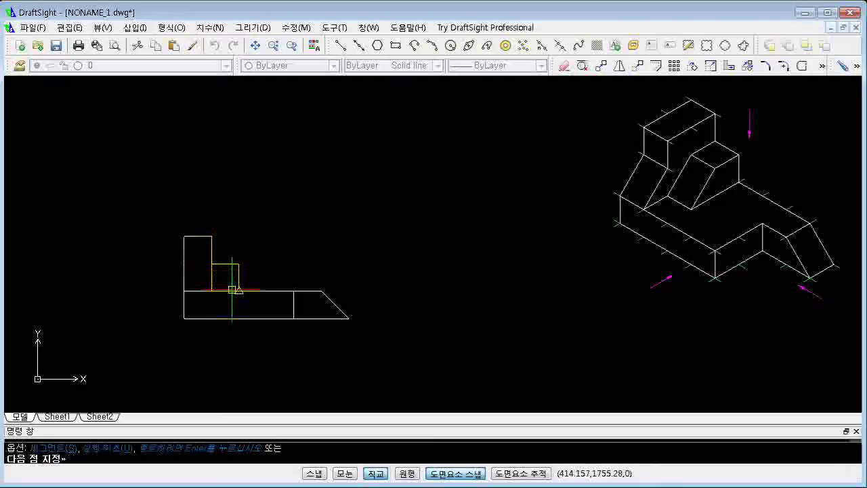
key(Escape)
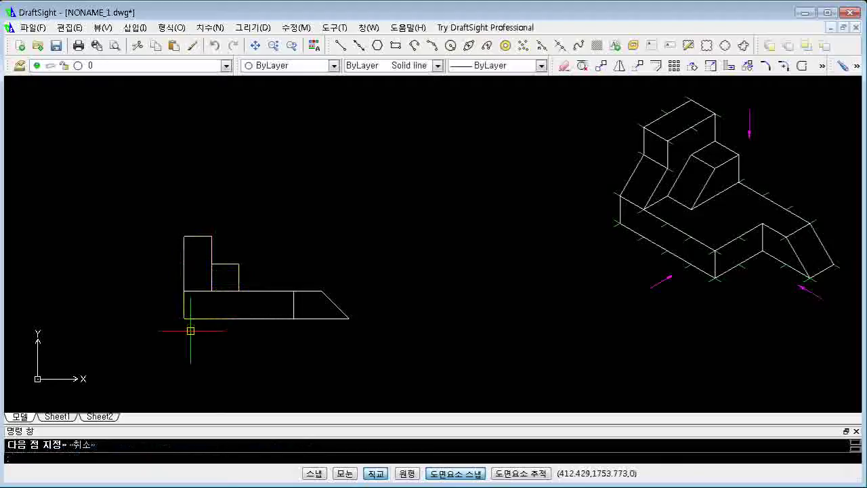
text(h)
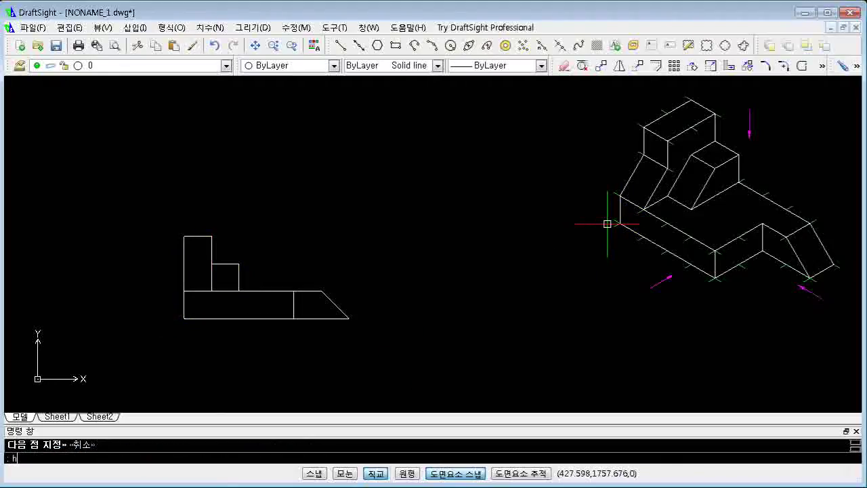
Step: Hatch the block's raised upper face, lower-left front face and slanted front face with ANSI31
key(Return)
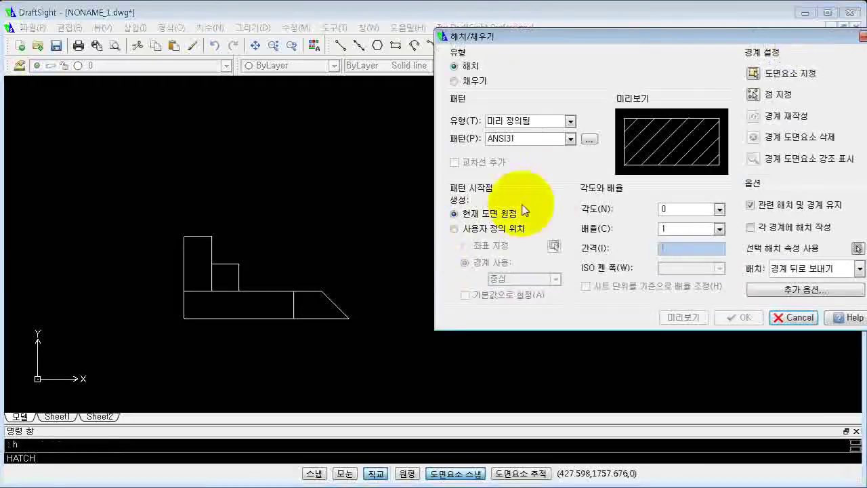
drag(730, 37, 548, 61)
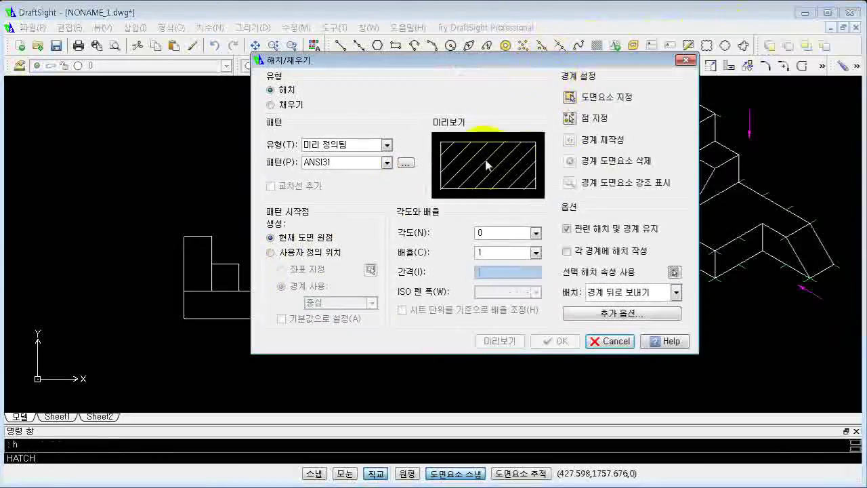
click(569, 118)
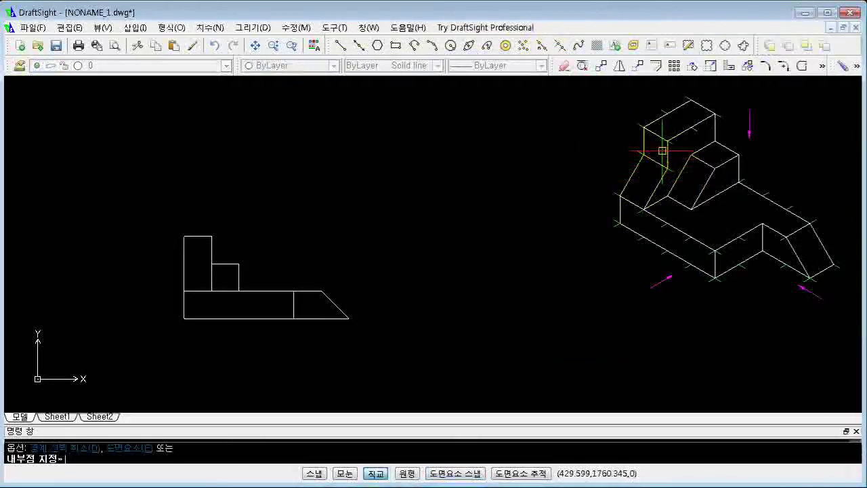
click(649, 175)
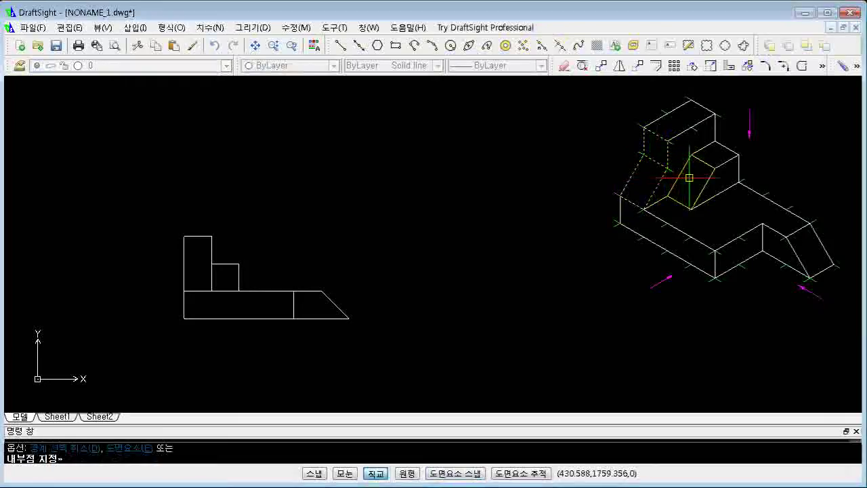
click(659, 240)
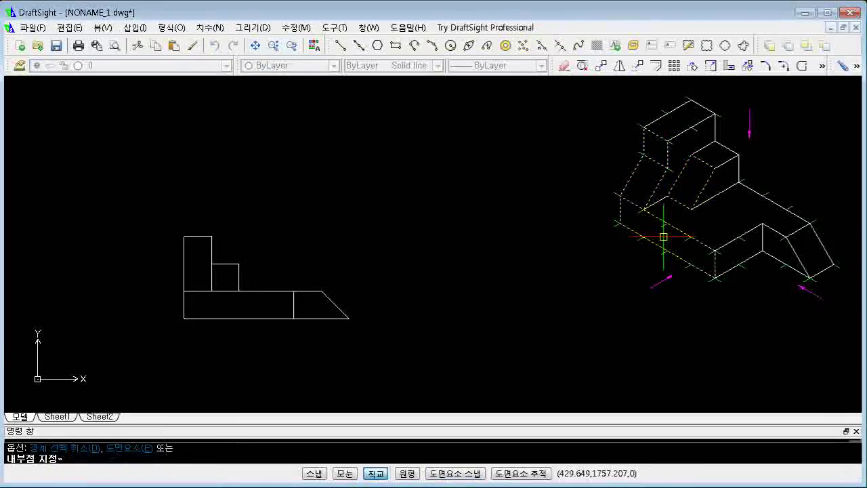
click(772, 249)
key(Return)
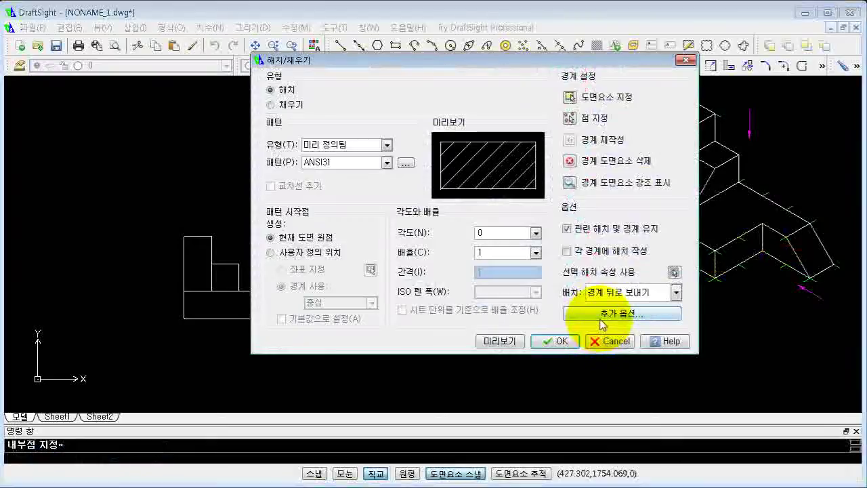
click(557, 341)
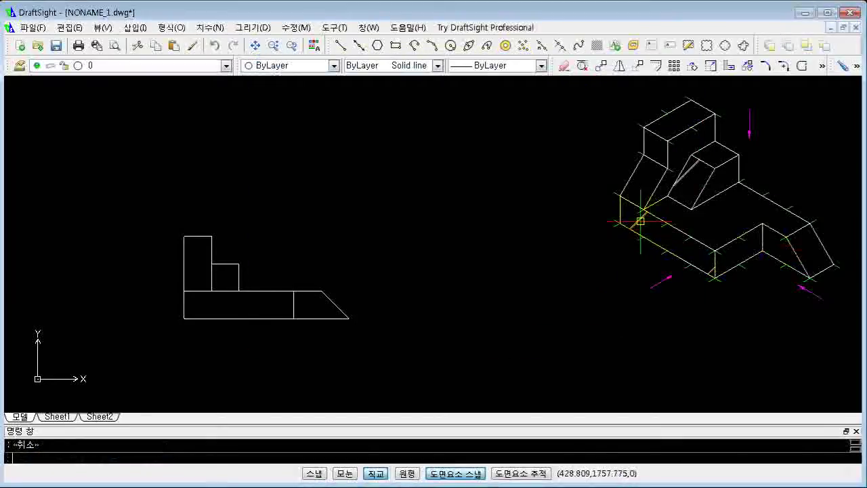
key(Return)
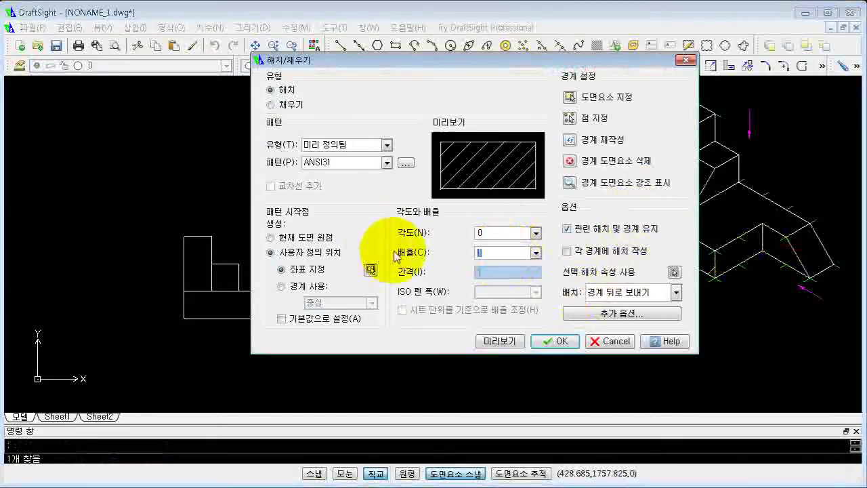
text(.1)
key(Escape)
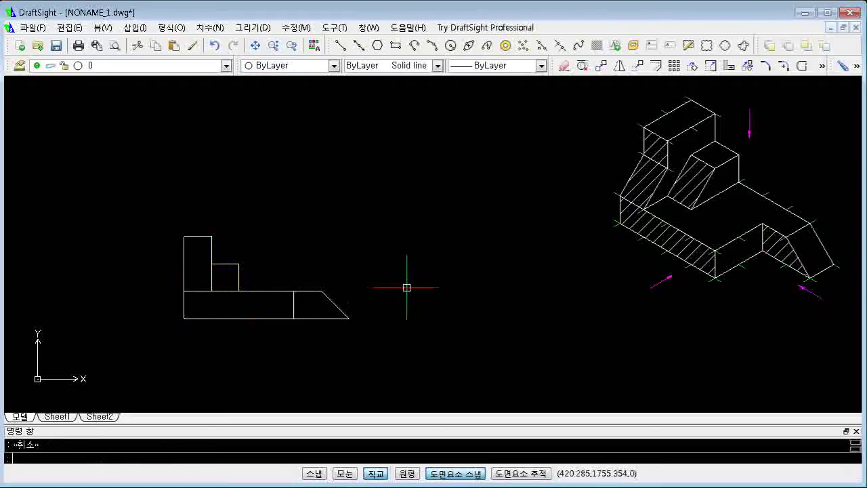
Step: Change the left-face hatch's pattern scale from 0.1 to 0.05 in the Properties palette
click(619, 196)
key(ctrl+1)
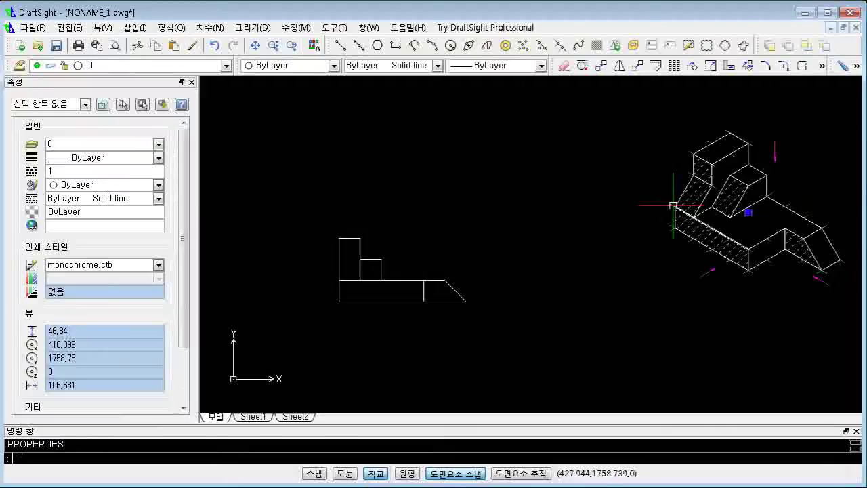
click(79, 306)
drag(79, 306, 28, 295)
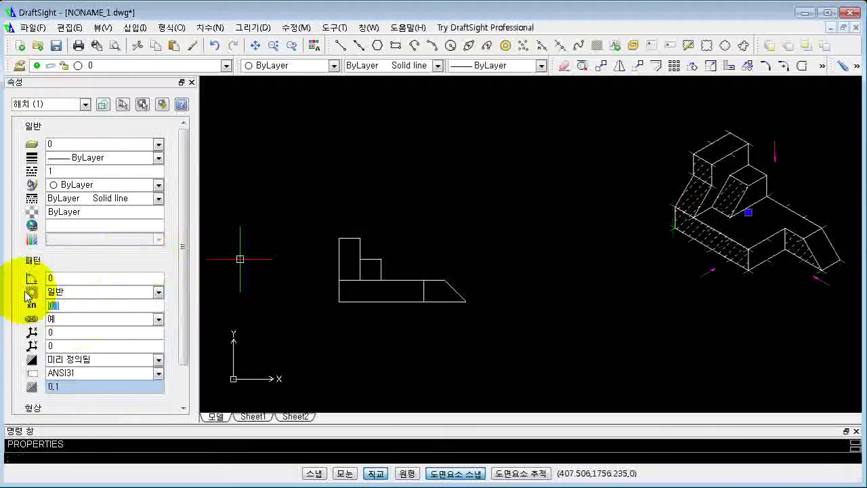
text(0.05)
key(Return)
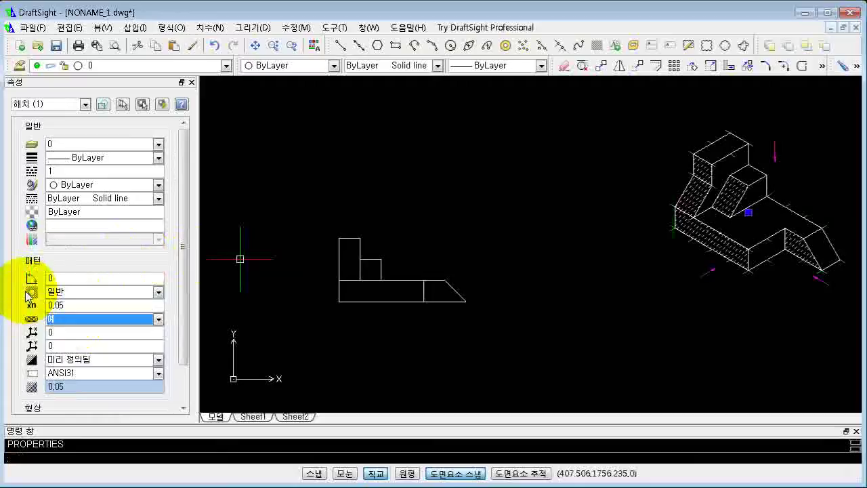
click(192, 82)
scroll(478, 265, up, 2)
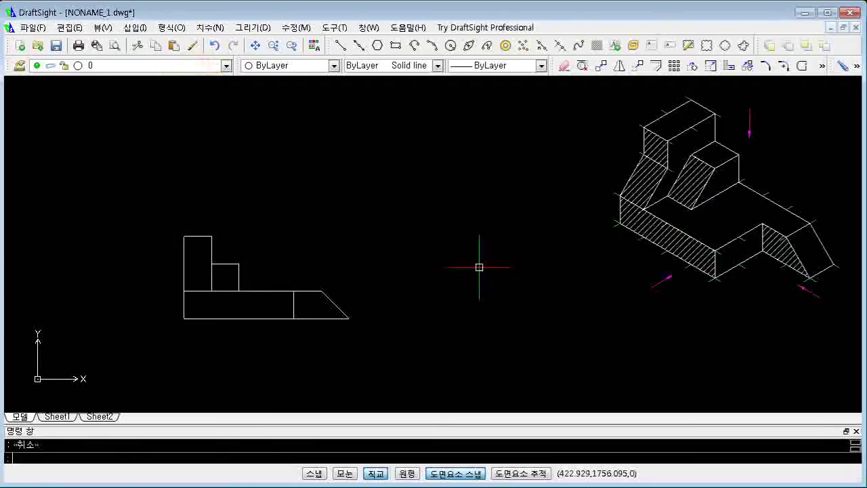
key(Escape)
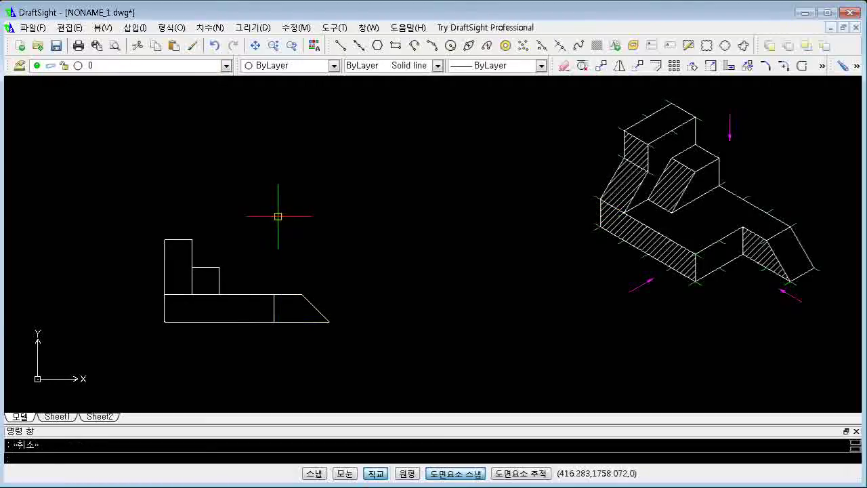
Step: Draw a vertical line up from the front view's top-left corner and a top line across
text(l)
key(Return)
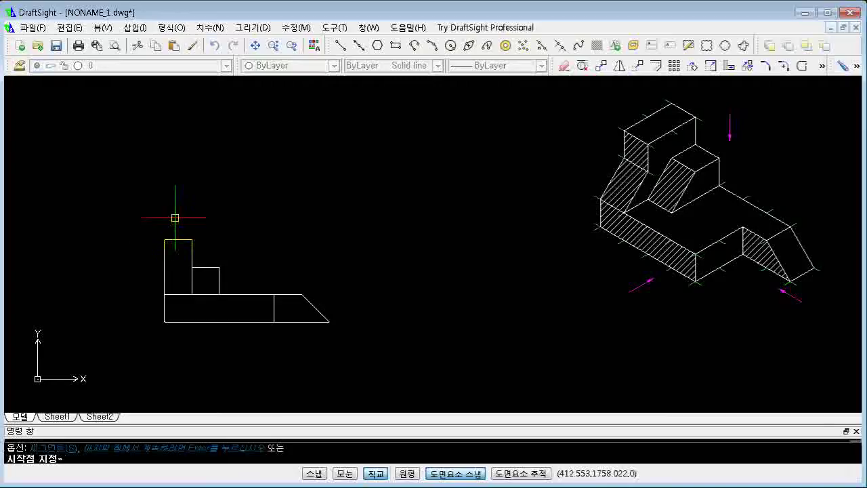
click(164, 240)
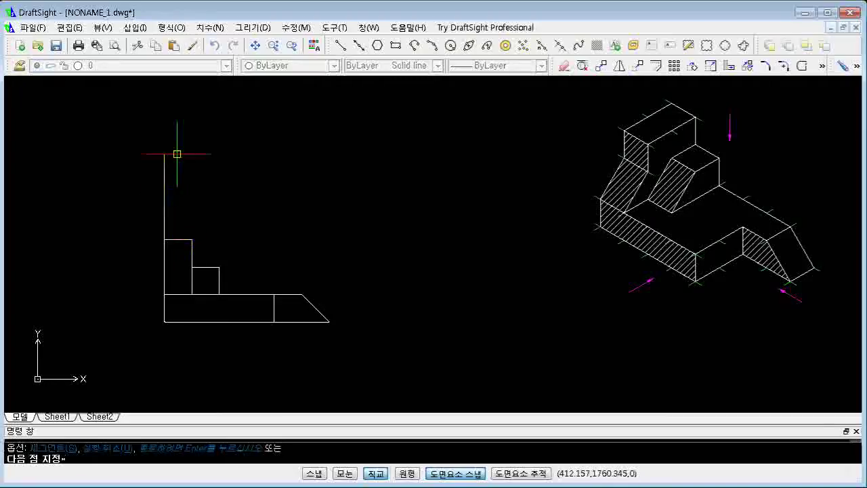
click(164, 116)
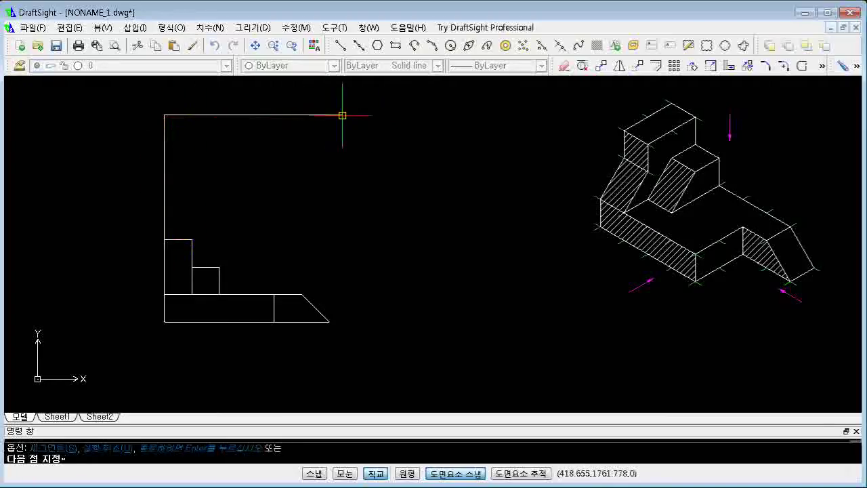
click(395, 115)
key(Return)
key(Return)
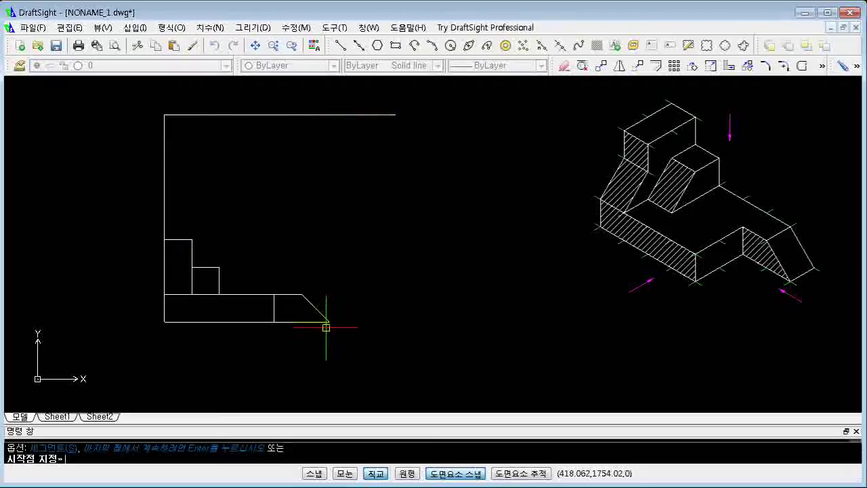
Step: Run a vertical line from the front view's bottom-right corner up to the top line
click(328, 322)
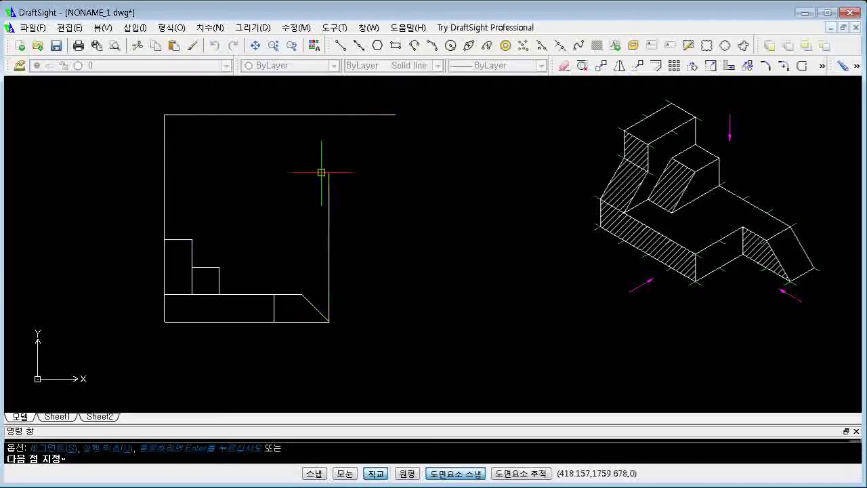
click(329, 115)
key(Escape)
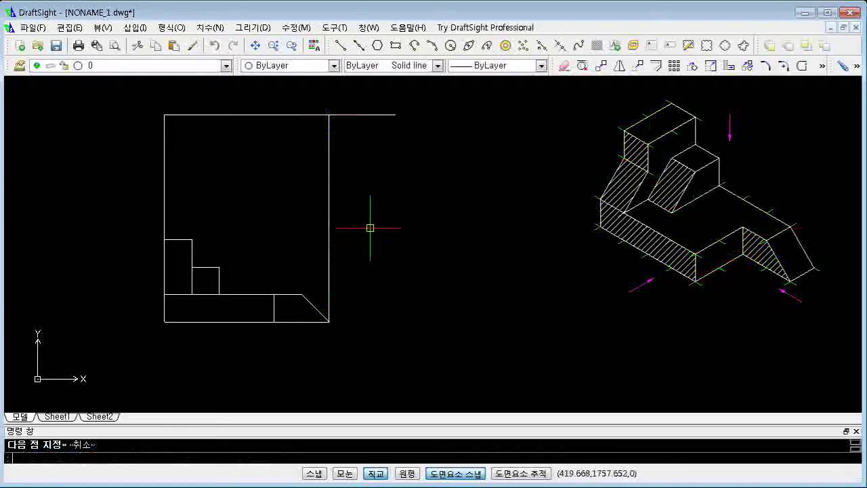
text(tr)
key(Return)
Step: Trim the top-right overhang and offset the box's top edge 3 units downward
key(Escape)
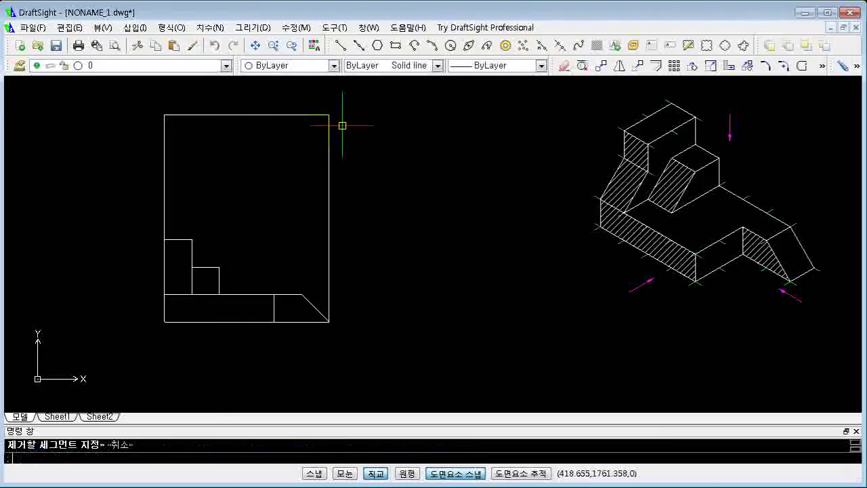
key(Return)
text(3)
key(Return)
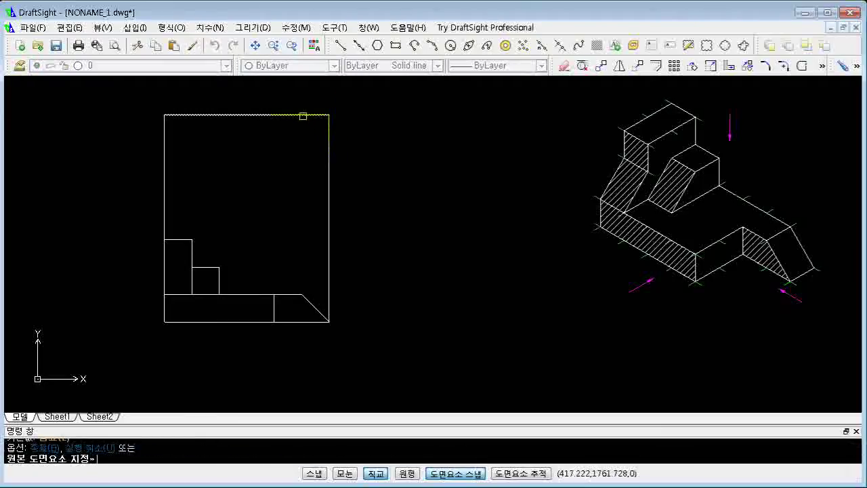
click(303, 116)
click(292, 159)
key(Escape)
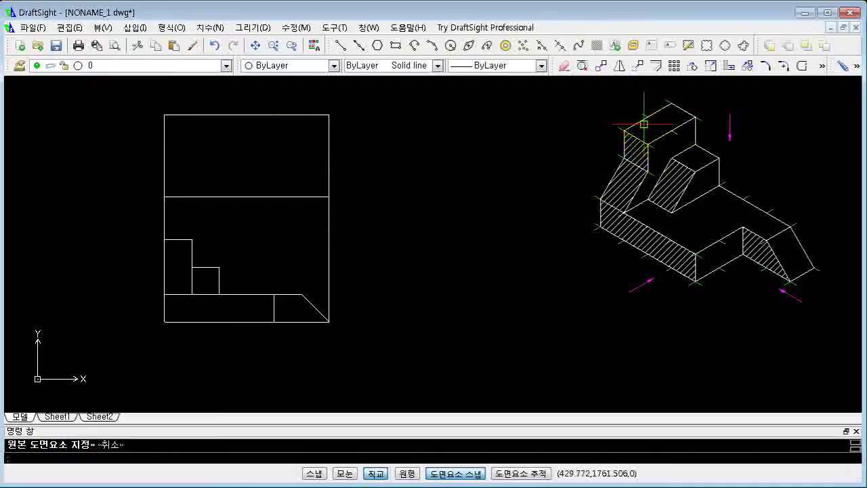
Step: Trim the side lines below the offset line to close the top-view rectangle
key(Escape)
click(680, 107)
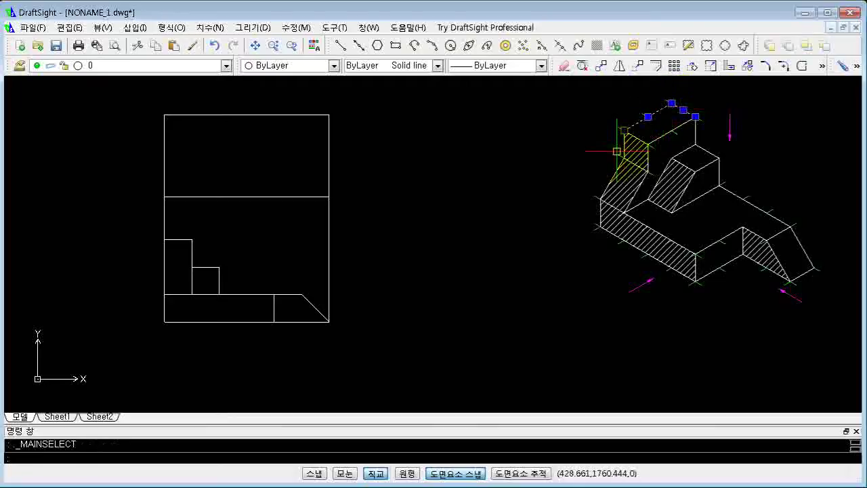
key(Escape)
text(re«취소»)
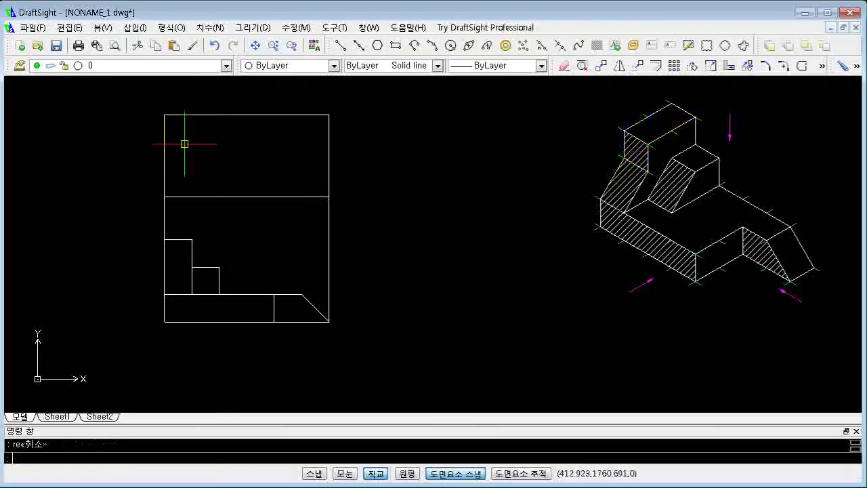
key(Return)
key(Escape)
key(Return)
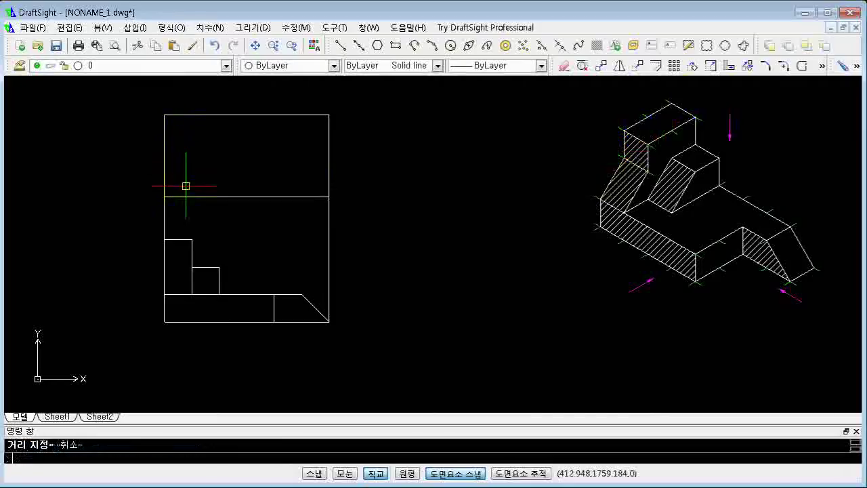
click(194, 197)
key(Return)
click(329, 217)
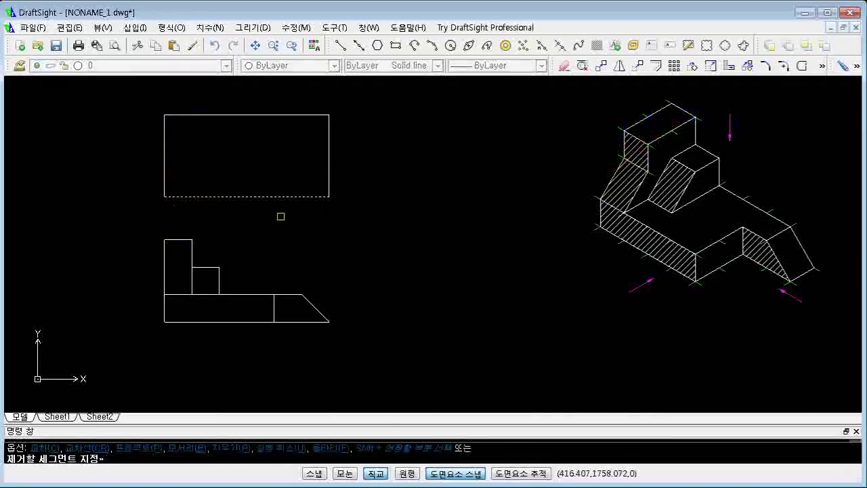
key(Escape)
Step: Offset the top rectangle's upper and left edges inward by 2
key(Return)
key(Return)
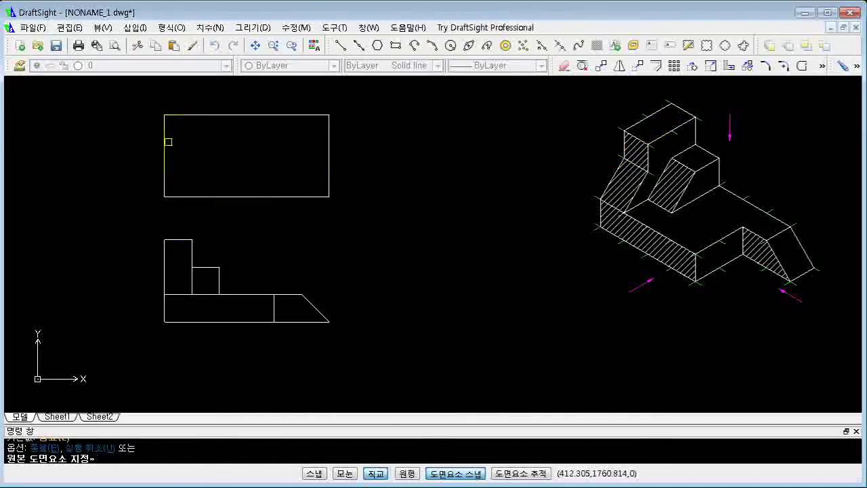
click(168, 141)
key(Escape)
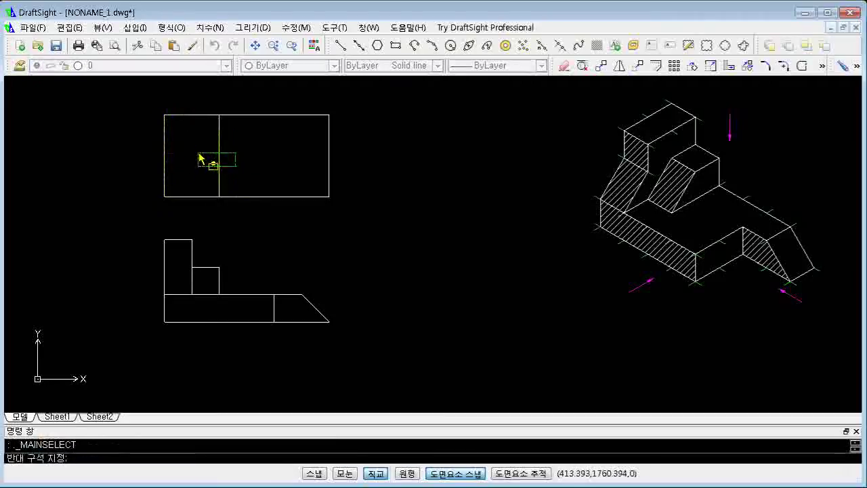
key(Return)
key(Return)
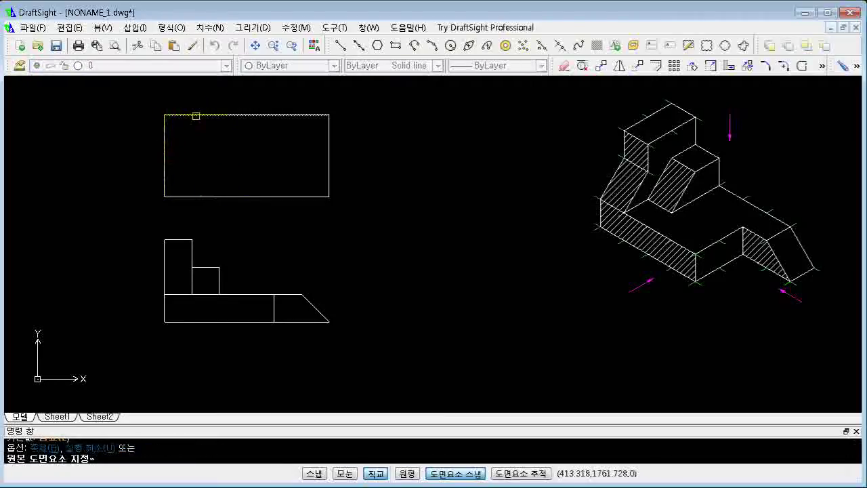
click(193, 115)
click(180, 159)
key(Escape)
key(Return)
key(Return)
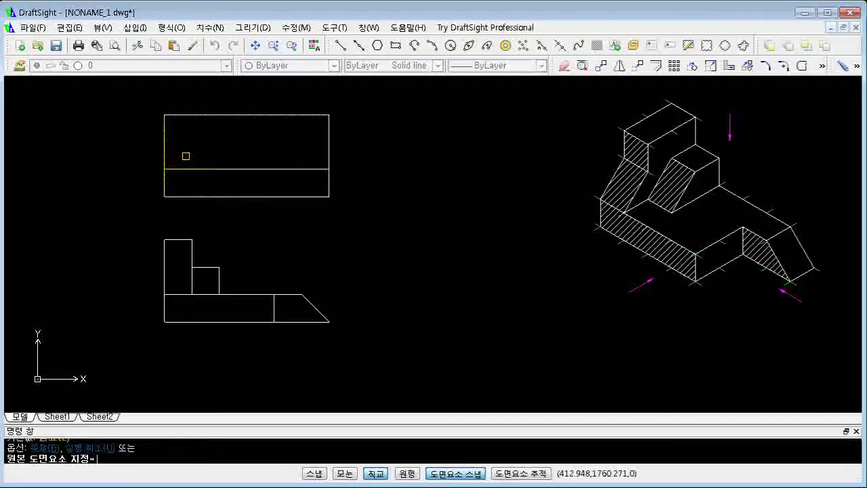
click(164, 147)
click(190, 159)
key(Escape)
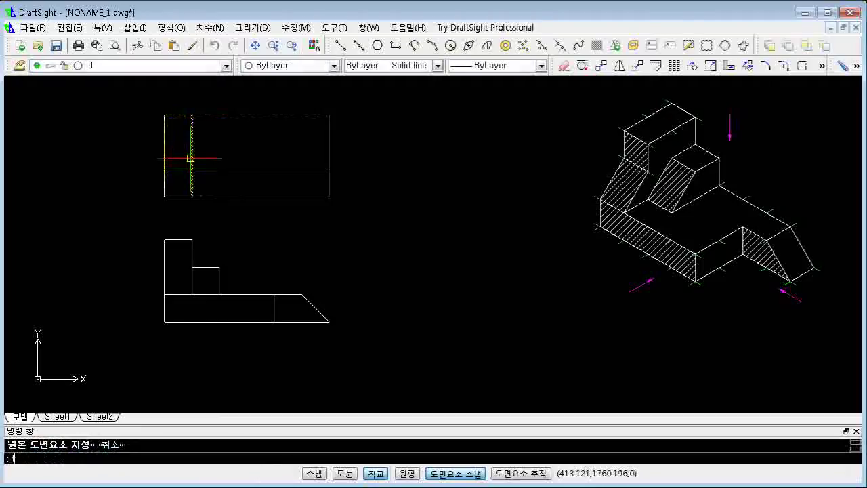
Step: Fillet the new offset lines into a corner marking the raised block
text(f)
key(Return)
click(176, 169)
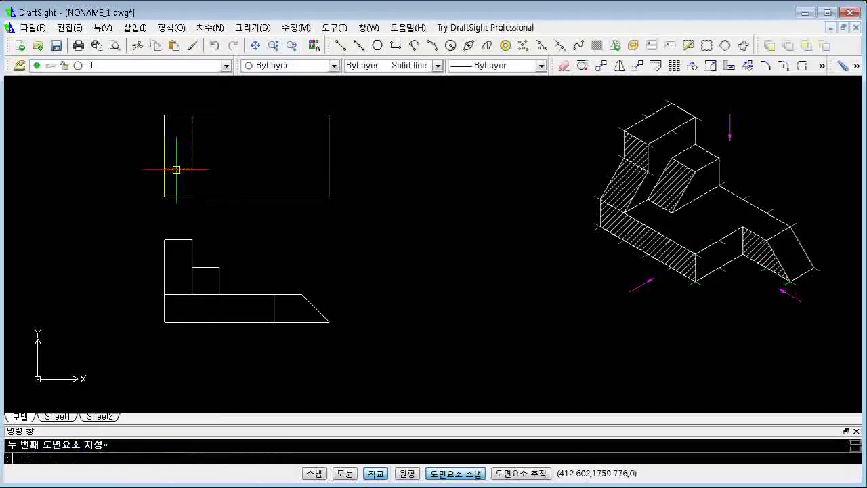
key(Escape)
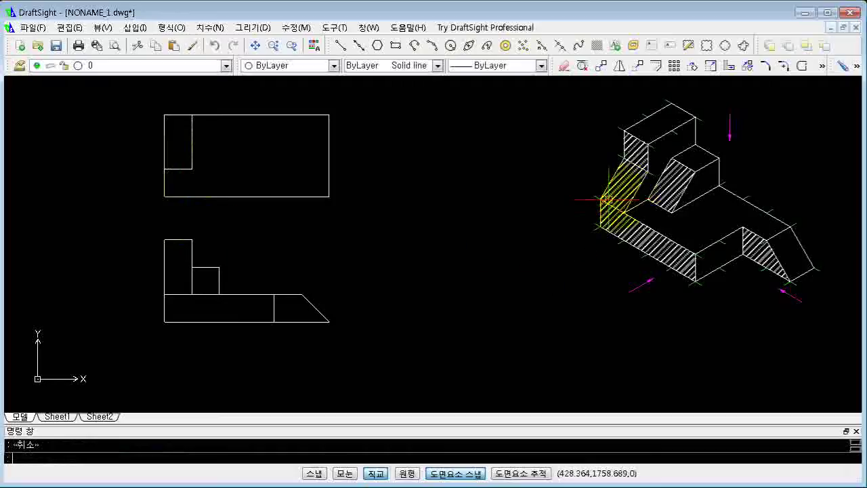
click(639, 195)
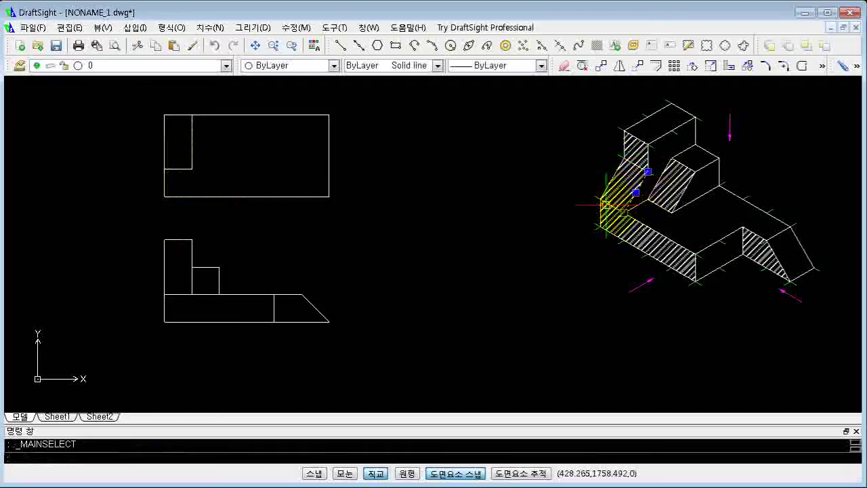
key(Escape)
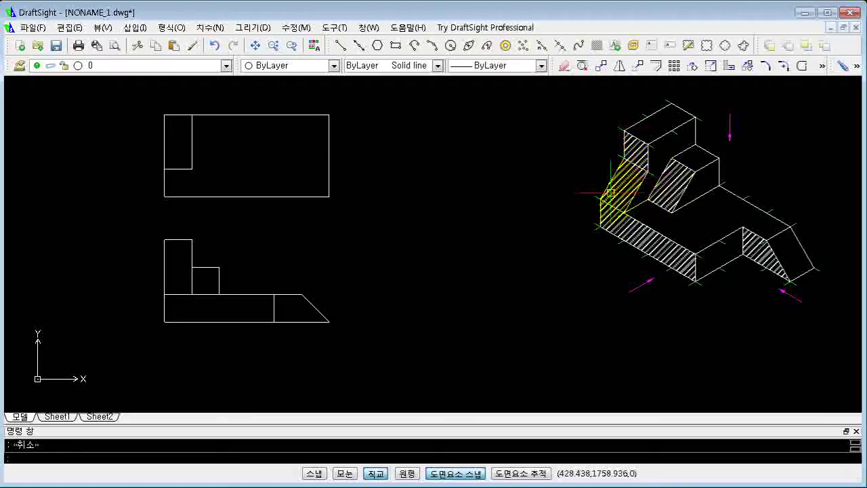
Step: Draw a line from the upper view's top edge into the rectangle
text(l)
key(Return)
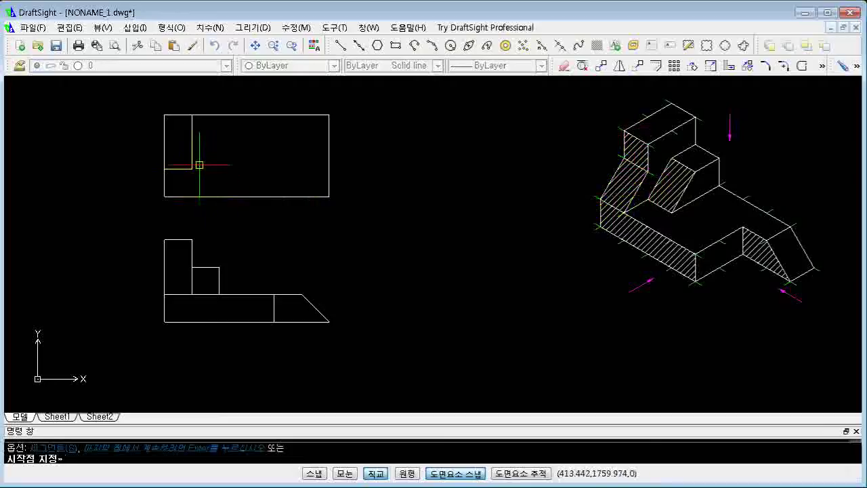
click(191, 170)
key(Escape)
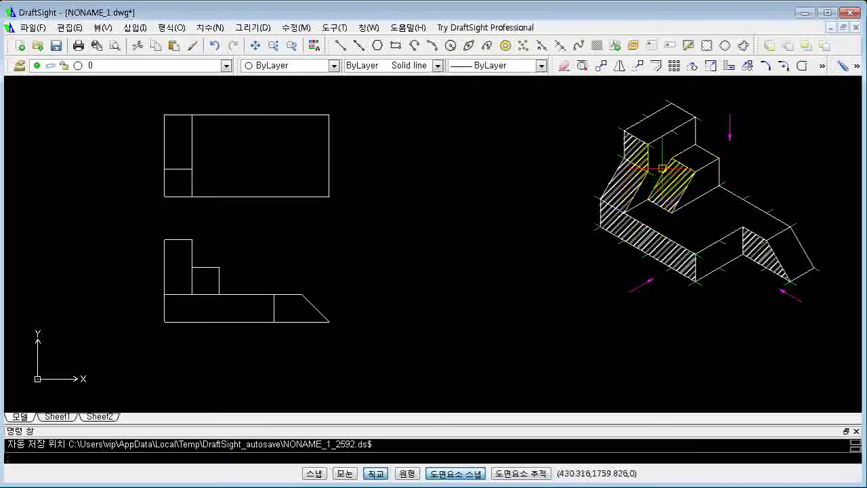
key(Escape)
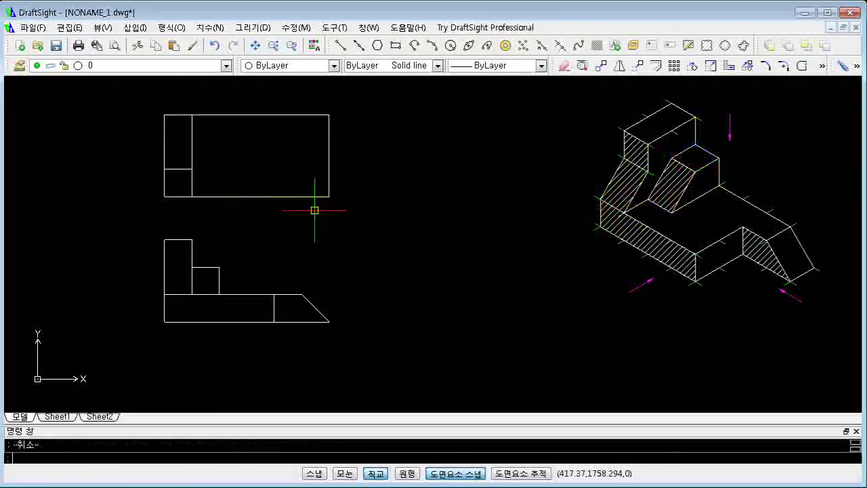
text(l)
key(Return)
click(191, 168)
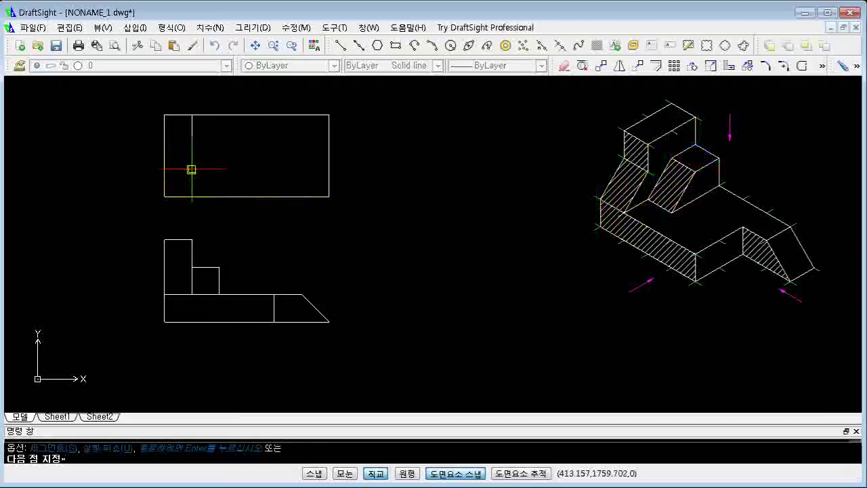
click(218, 114)
key(Escape)
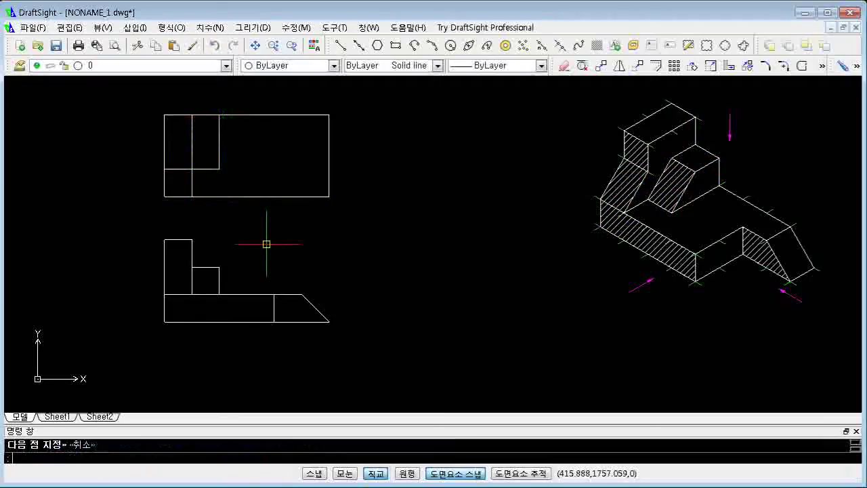
Step: Offset the upper view's right and bottom edges inward by 3
text(o)
key(Return)
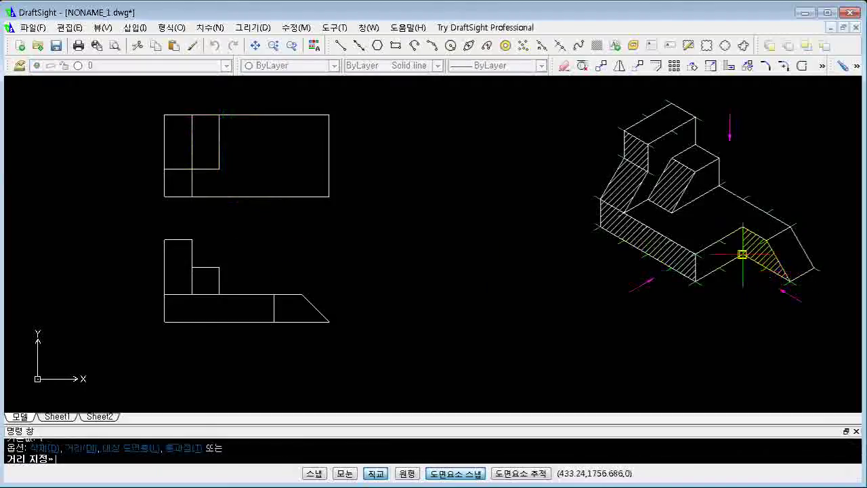
text(3)
key(Return)
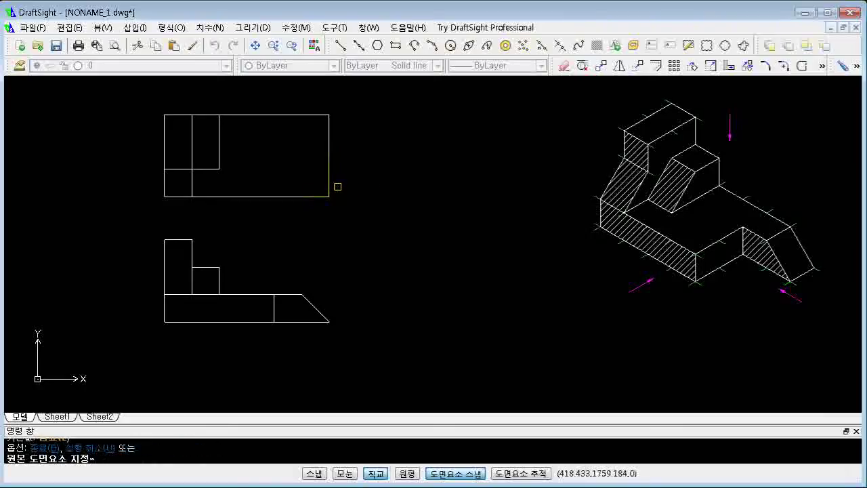
click(330, 181)
click(257, 188)
key(Escape)
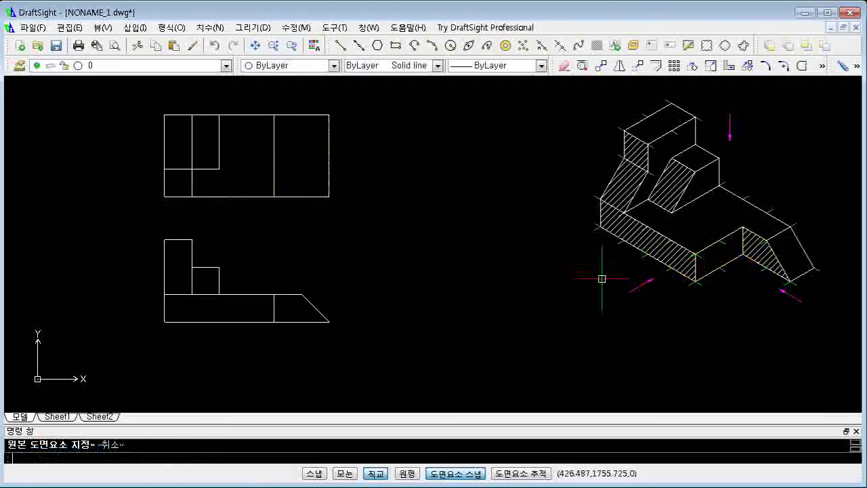
key(Return)
key(Return)
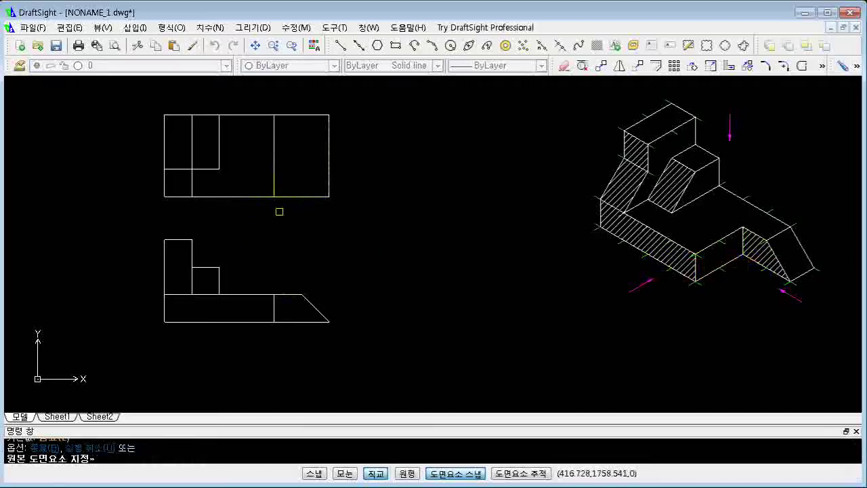
click(296, 195)
click(294, 180)
key(Escape)
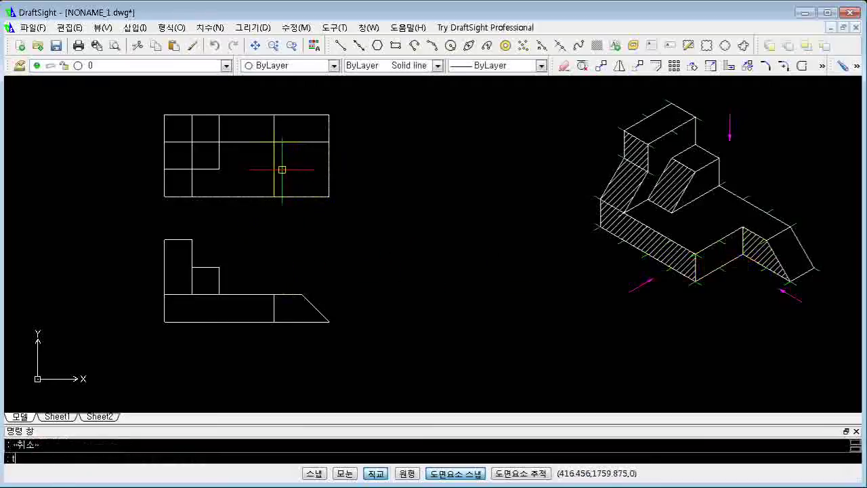
Step: Join the new inner lines to the edges with radius-0 fillets for sharp corners
key(Return)
key(Escape)
text(f)
key(Return)
text(r)
key(Return)
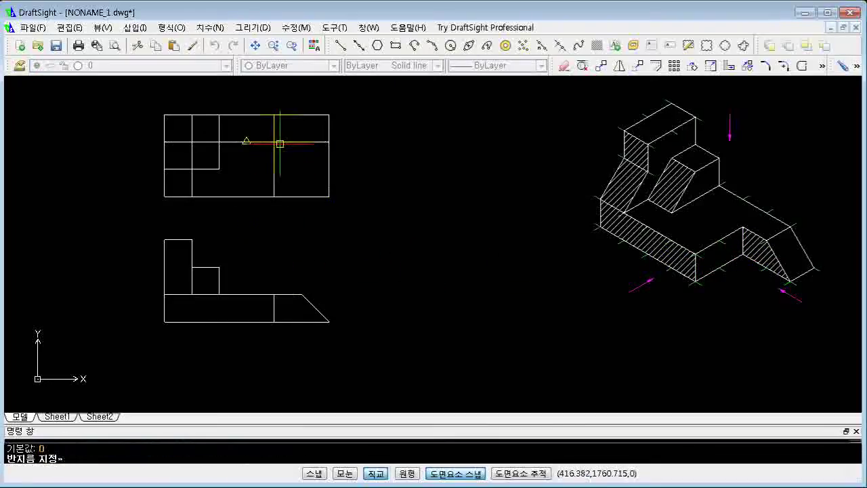
key(Return)
click(294, 142)
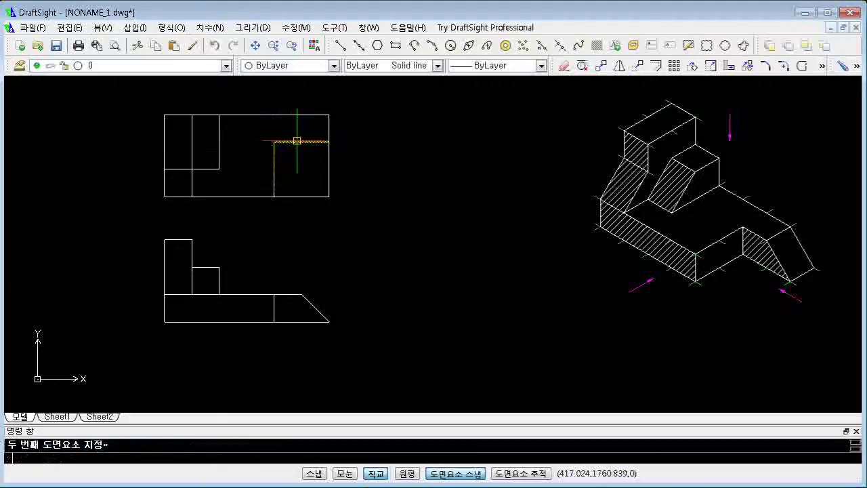
click(328, 128)
click(277, 180)
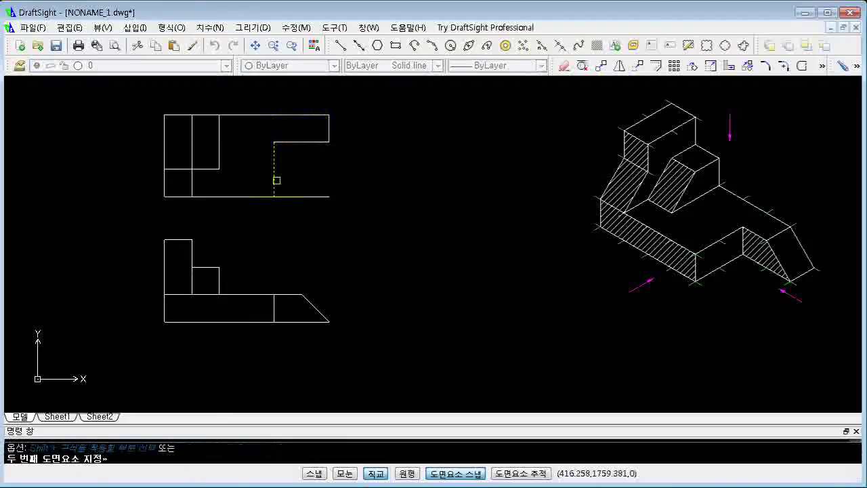
key(Escape)
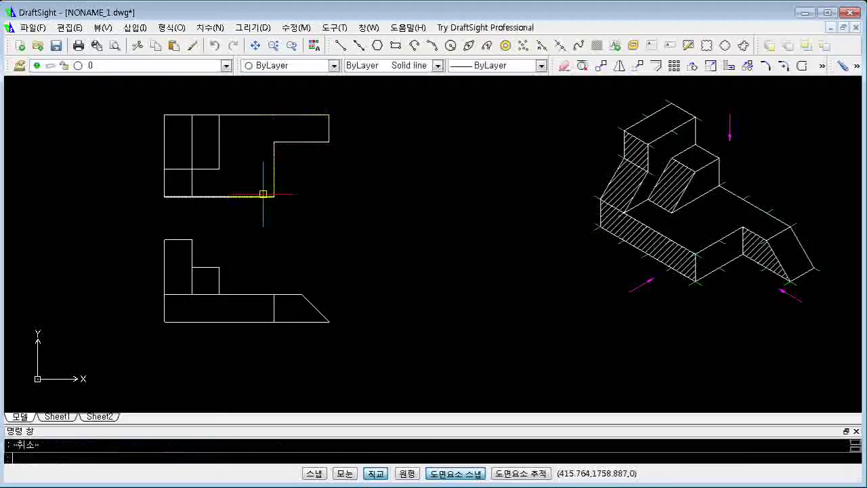
Step: Project a vertical line from the front view's step corner to the upper view, trimming its lower part
text(l)
key(Return)
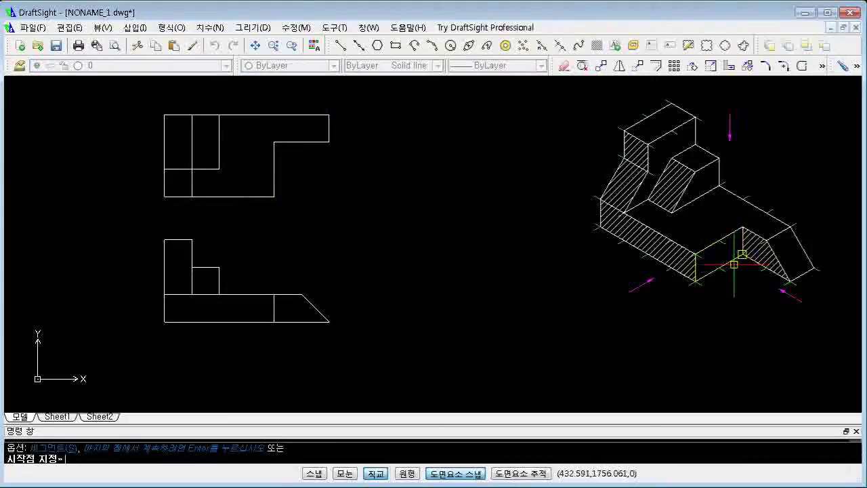
click(274, 294)
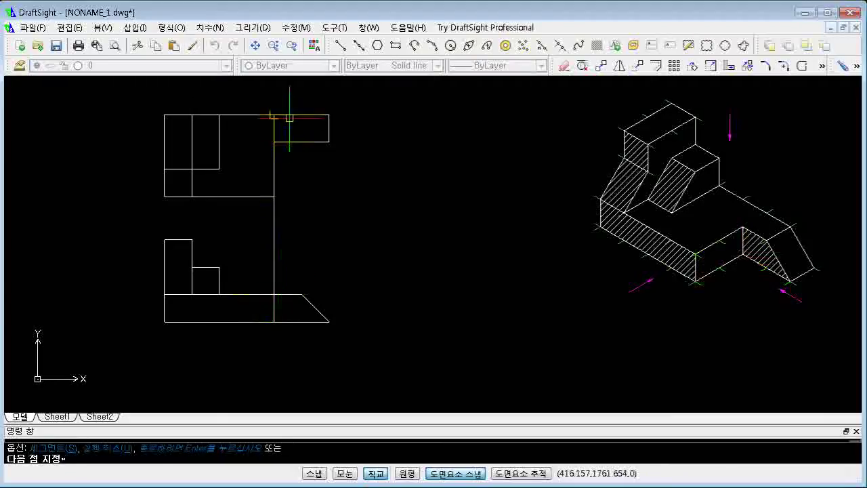
key(Return)
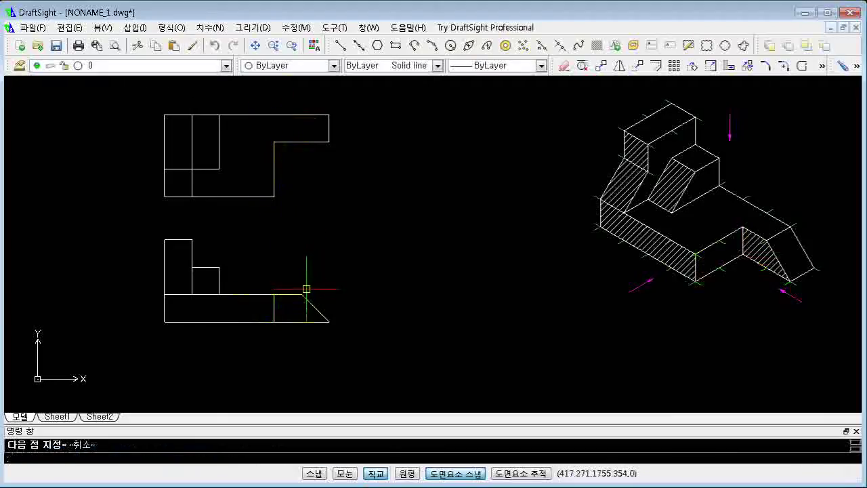
key(Return)
click(302, 295)
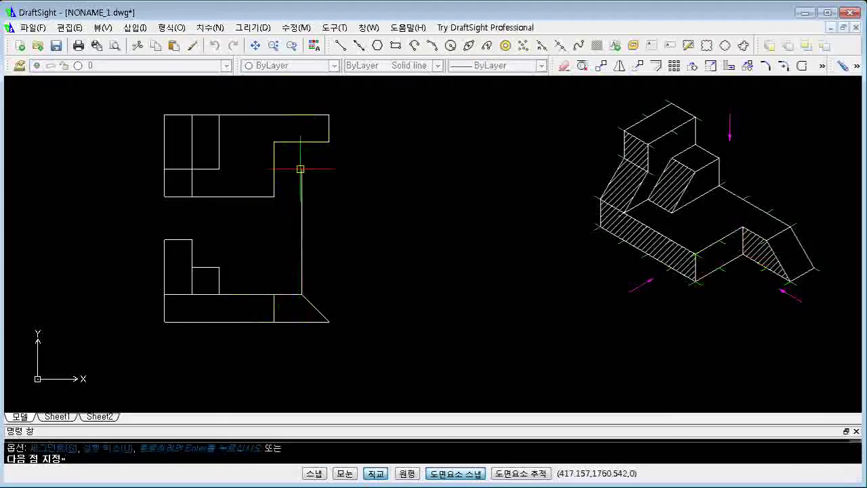
click(301, 115)
key(Return)
click(310, 139)
click(278, 146)
key(Return)
click(301, 155)
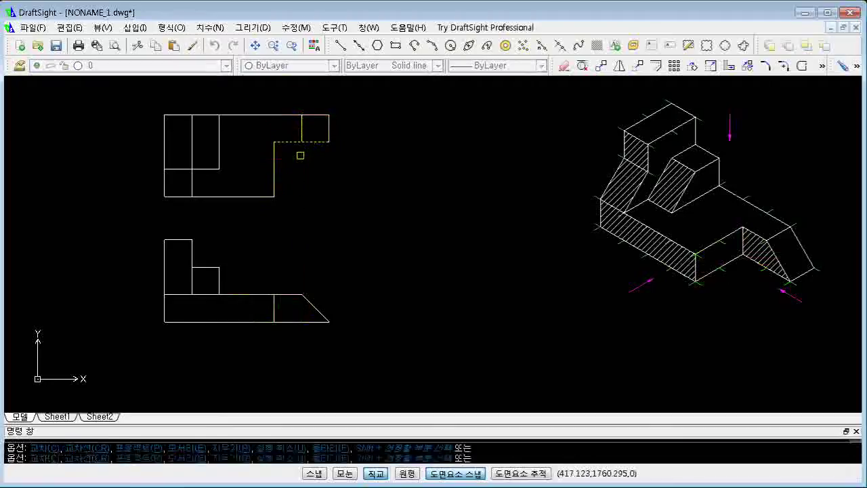
key(Escape)
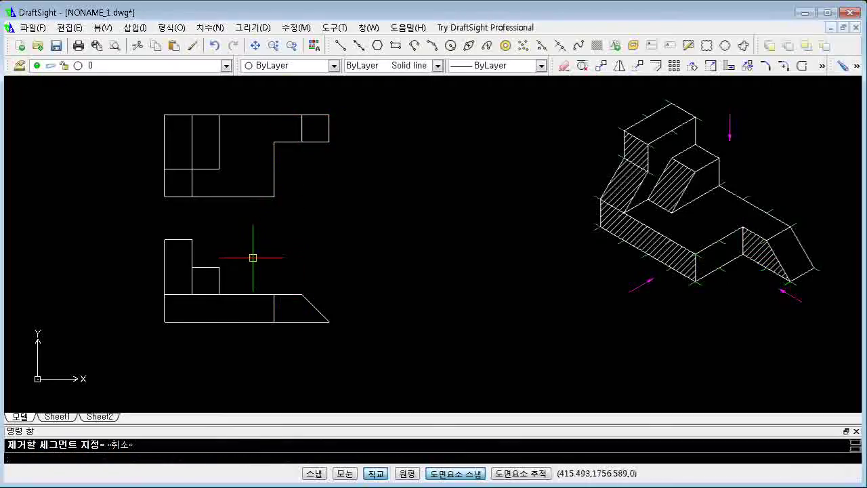
Step: Hatch the block's upper-left top, middle sloped and long right top faces at scale 0.05
text(h)
key(Return)
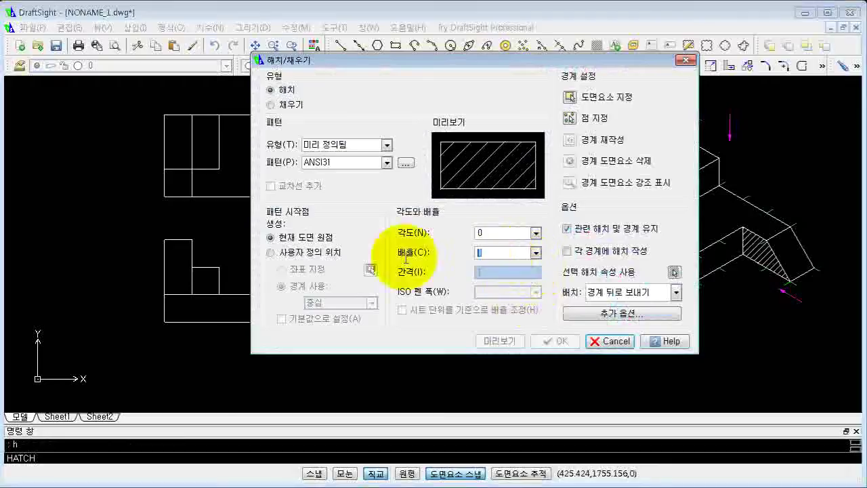
text(0.05)
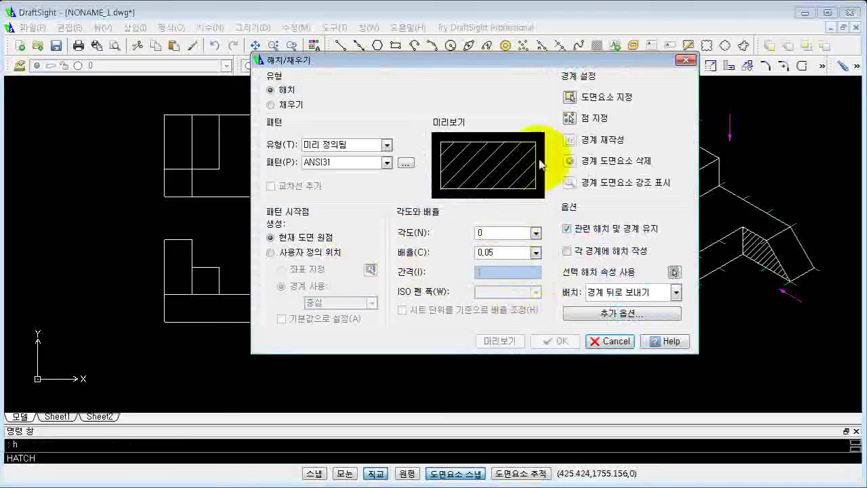
click(570, 118)
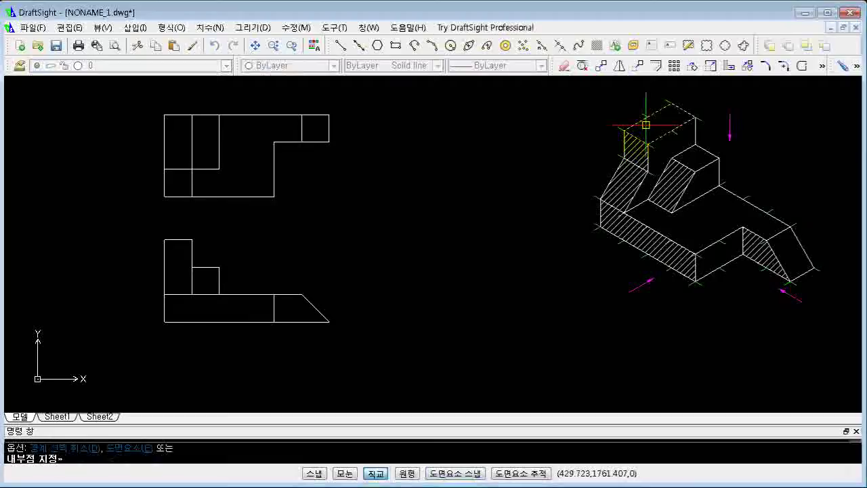
click(646, 126)
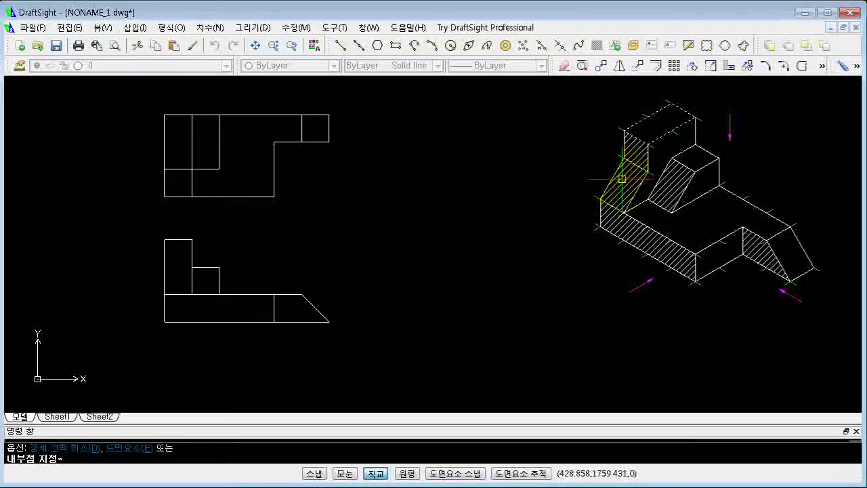
click(685, 172)
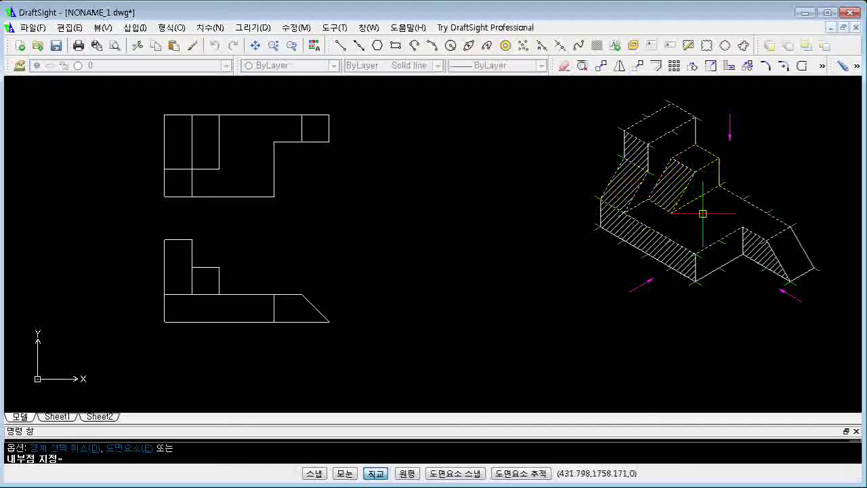
click(791, 252)
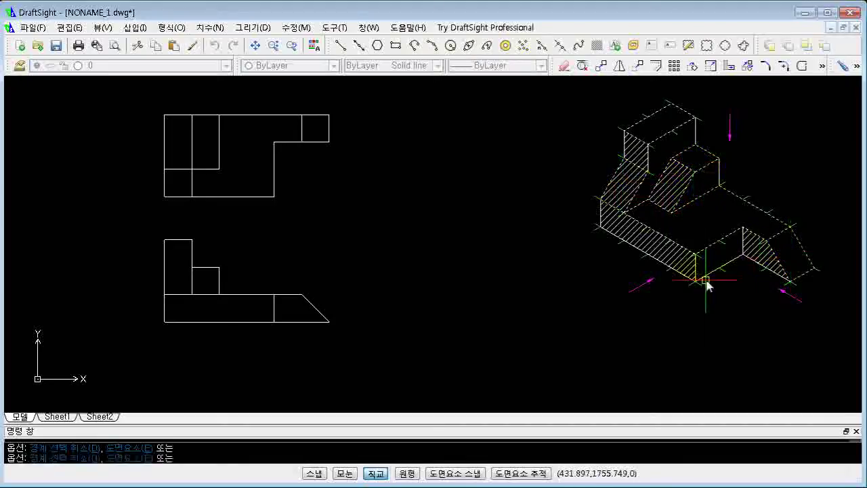
key(Return)
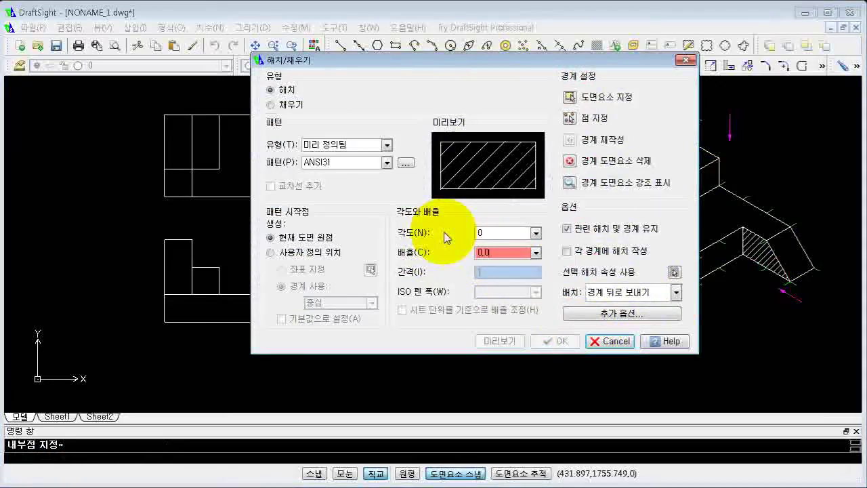
text(5)
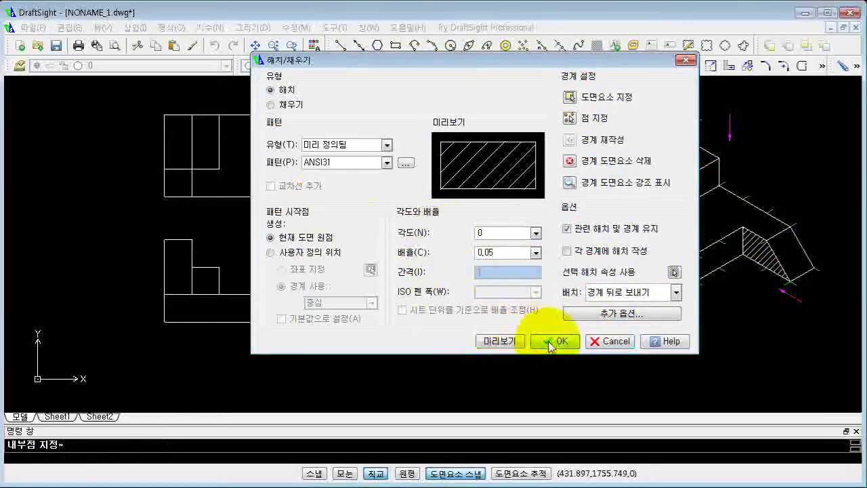
click(554, 340)
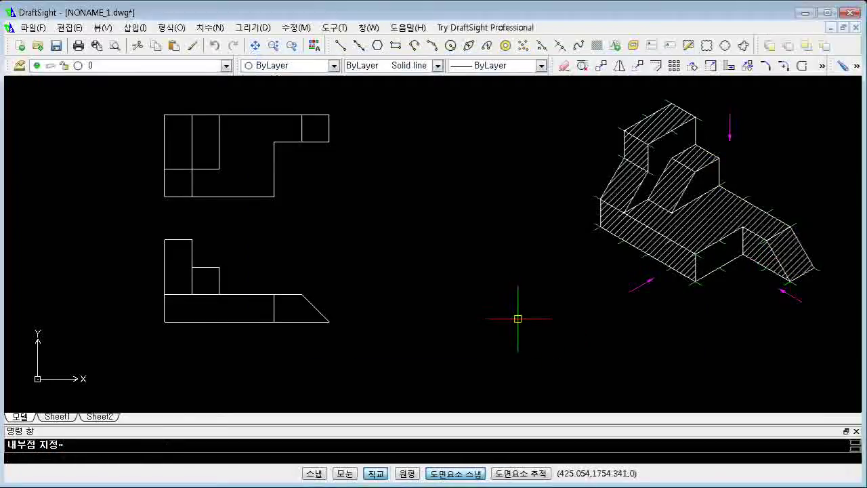
click(630, 186)
Step: Try putting the selected hatch on layer 2, then reselect the block's hatches
click(162, 65)
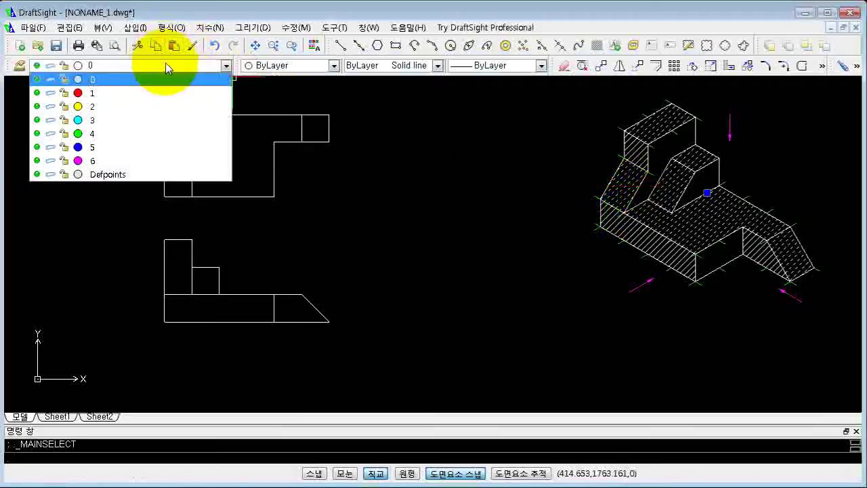
click(111, 105)
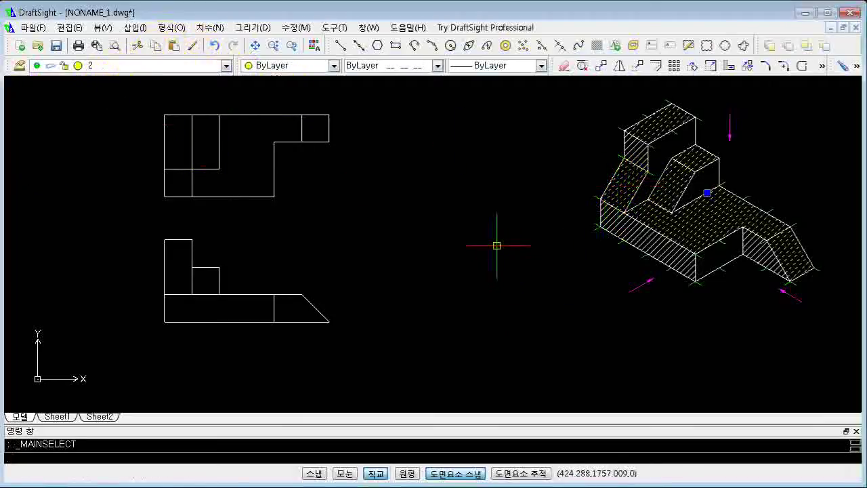
key(Escape)
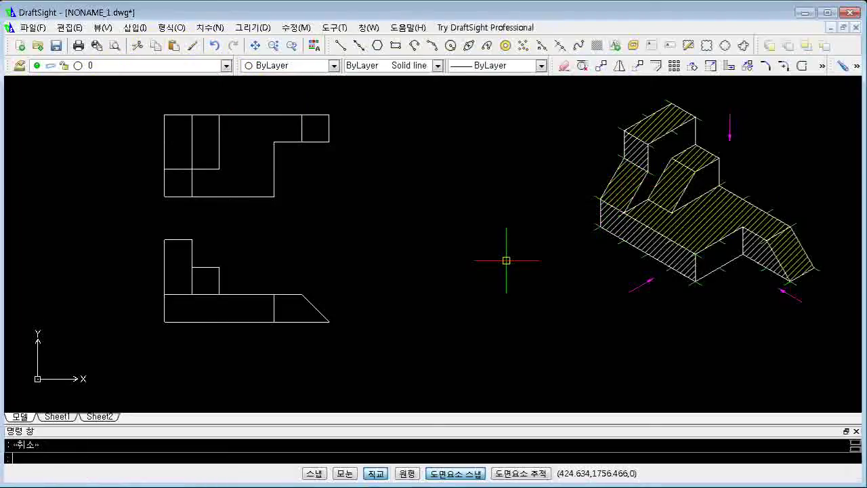
click(608, 231)
scroll(615, 212, up, 3)
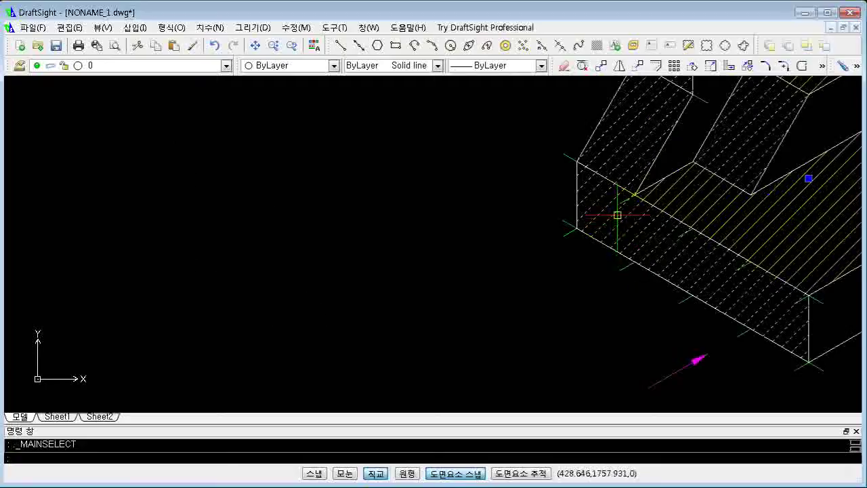
key(Escape)
click(619, 199)
key(Escape)
scroll(622, 176, up, 4)
scroll(619, 170, down, 1)
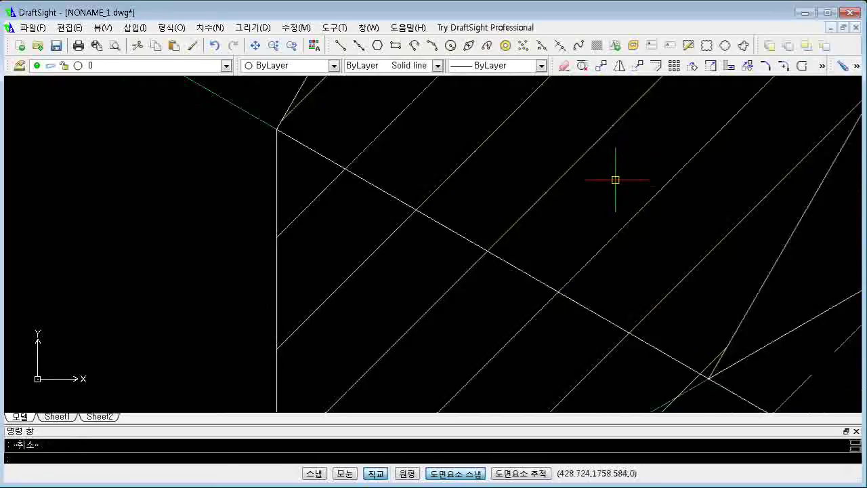
scroll(610, 187, down, 2)
Step: Rotate the front-left face's hatch to a 90° angle
click(575, 237)
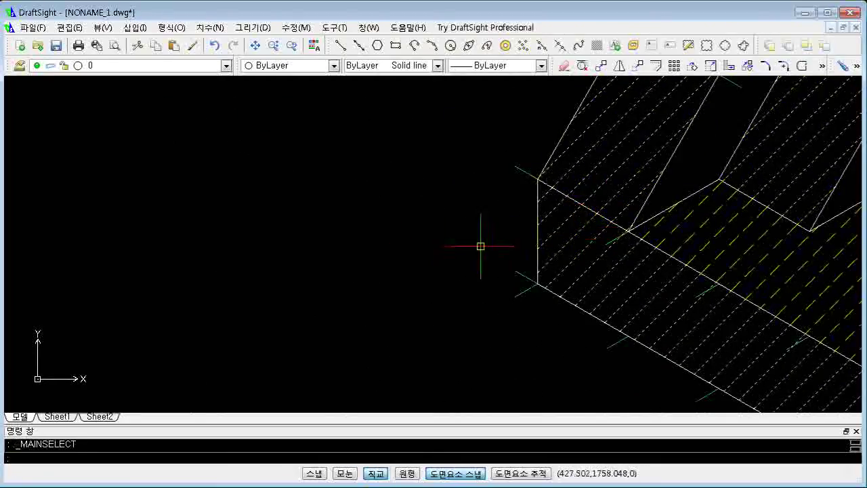
double_click(551, 233)
double_click(489, 234)
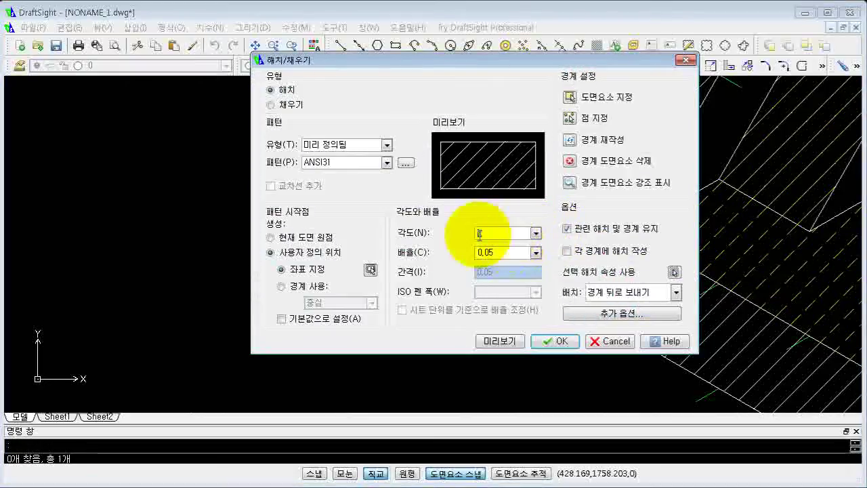
text(90)
key(Return)
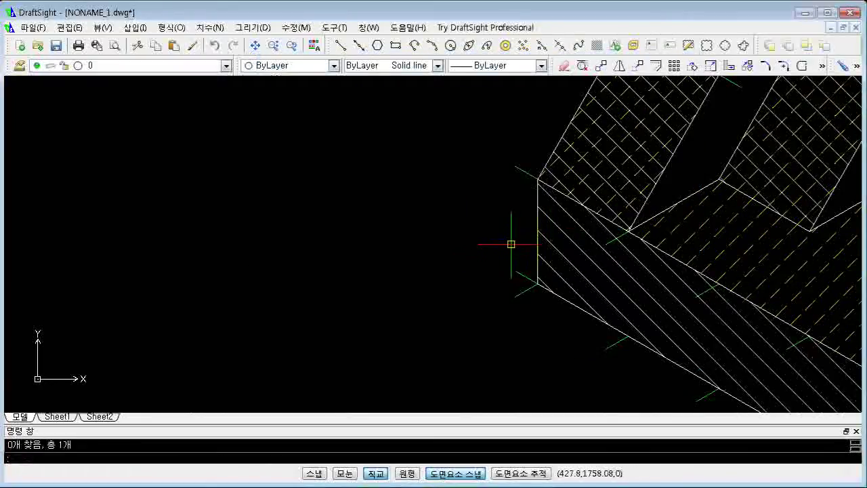
scroll(538, 228, down, 3)
scroll(544, 244, up, 1)
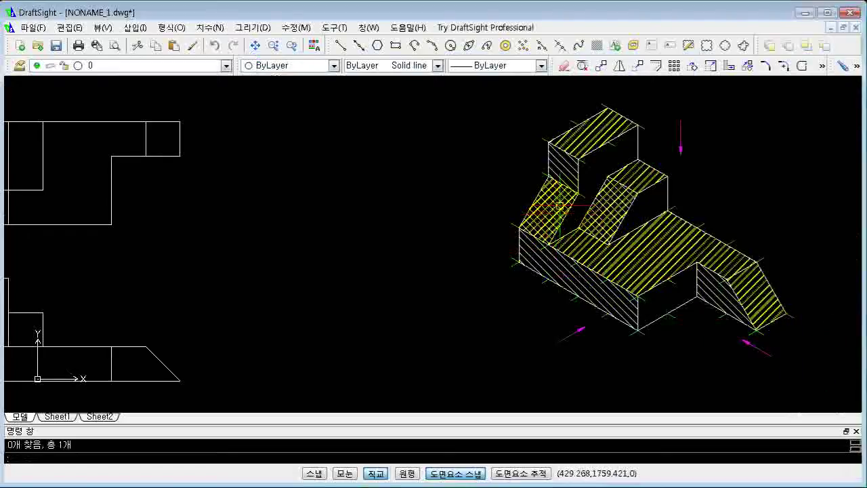
scroll(539, 212, up, 3)
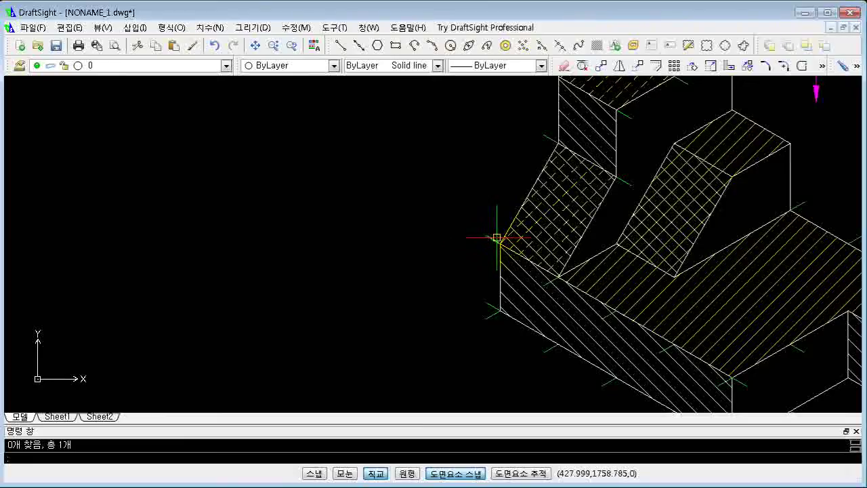
Step: Pan and zoom around the block to check the hatches on its right-hand faces
middle_drag(572, 155, 513, 217)
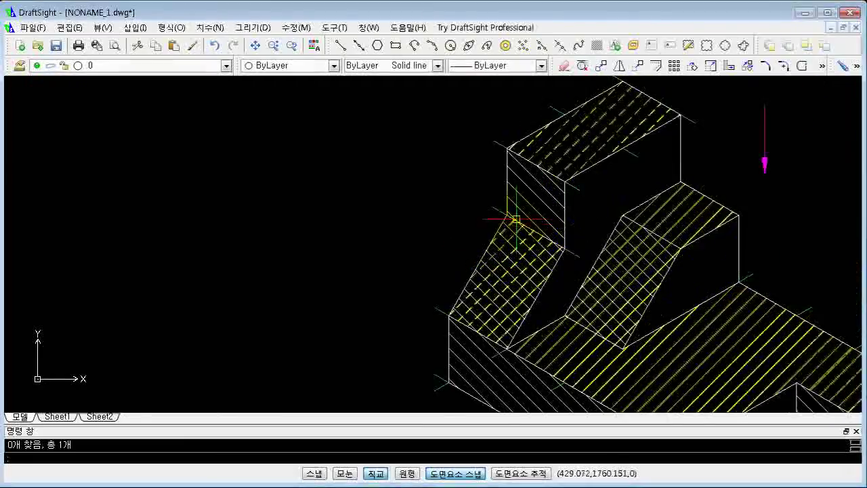
scroll(513, 217, down, 2)
scroll(519, 233, up, 1)
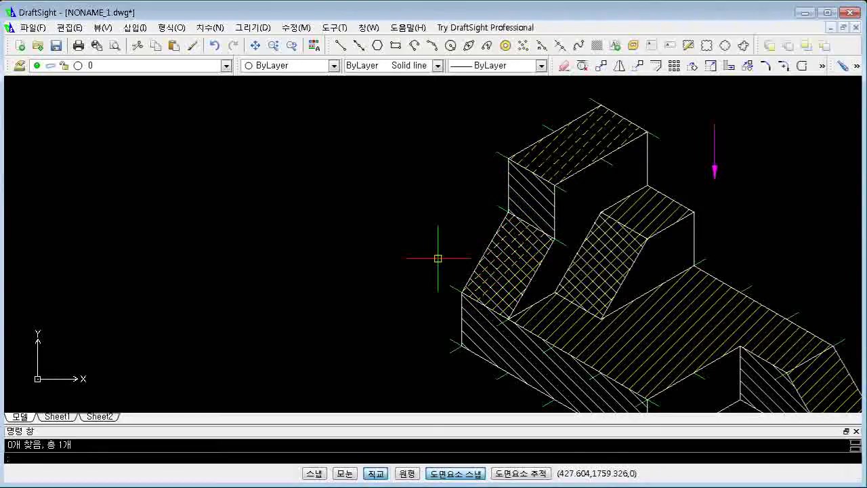
middle_drag(418, 270, 375, 214)
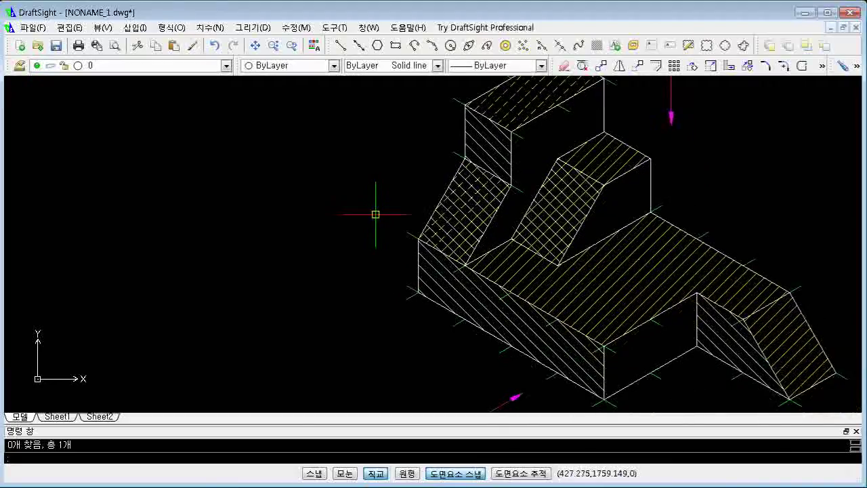
scroll(500, 300, up, 1)
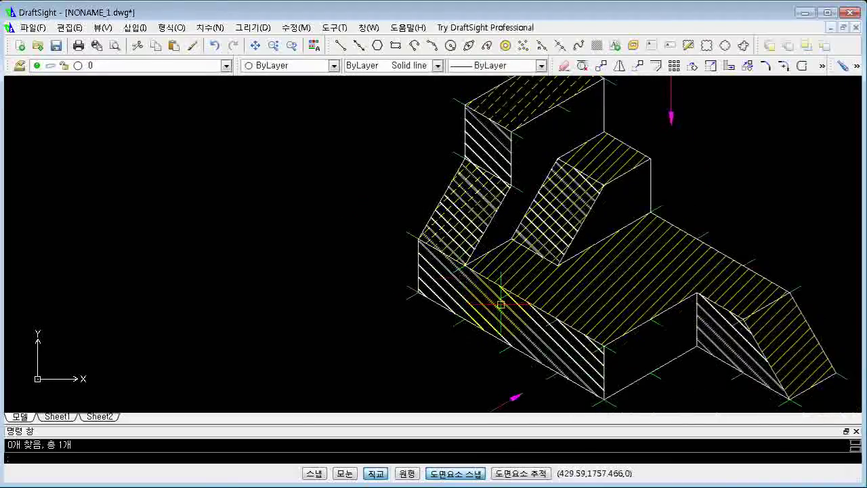
scroll(465, 232, up, 1)
scroll(716, 320, up, 1)
scroll(780, 231, up, 1)
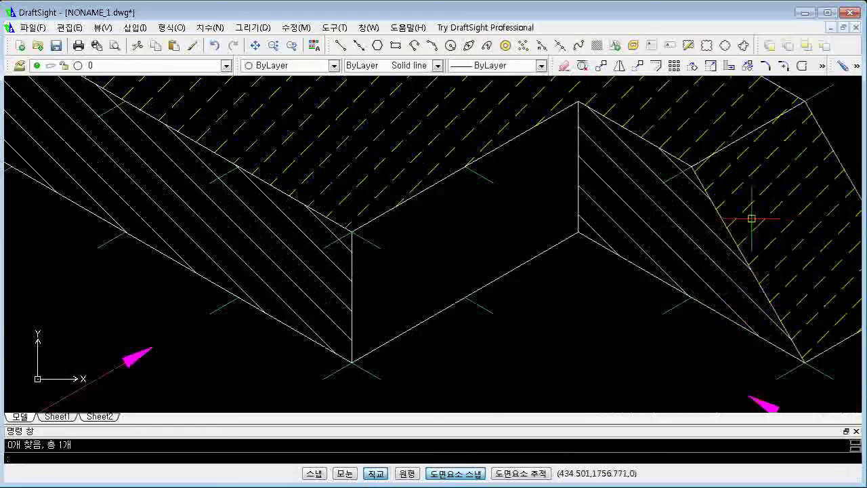
click(715, 235)
key(Escape)
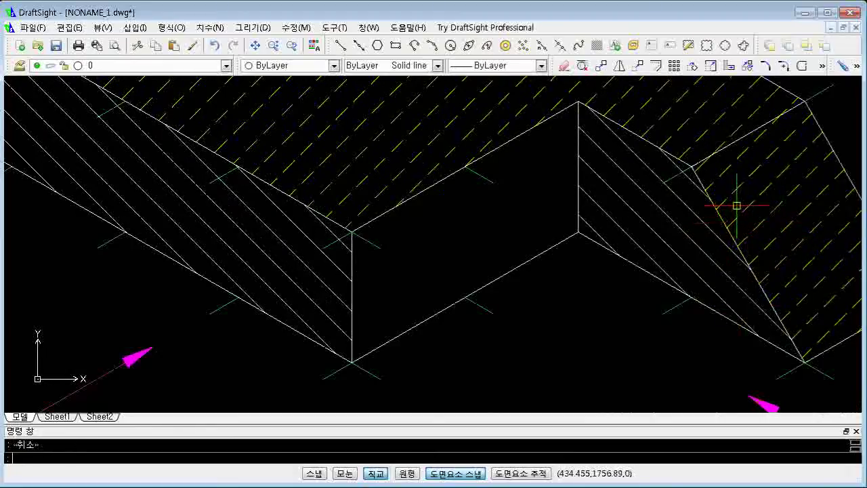
click(732, 193)
key(Escape)
scroll(725, 221, down, 5)
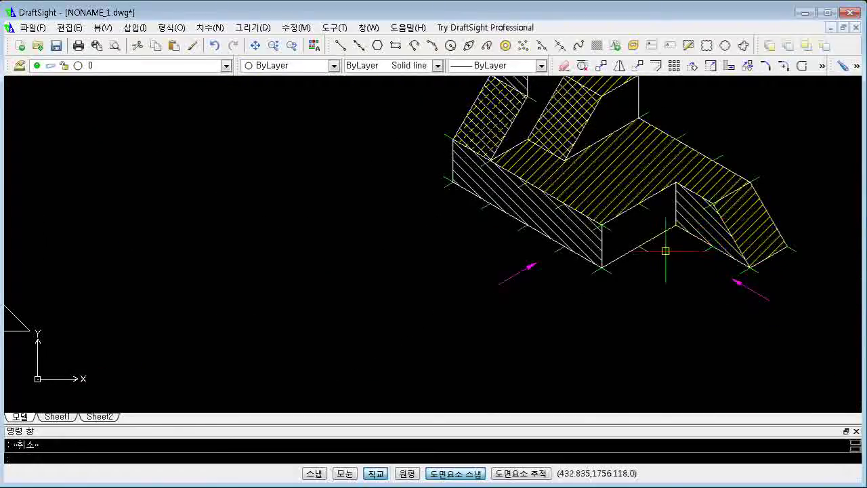
middle_drag(636, 271, 508, 335)
scroll(510, 316, down, 3)
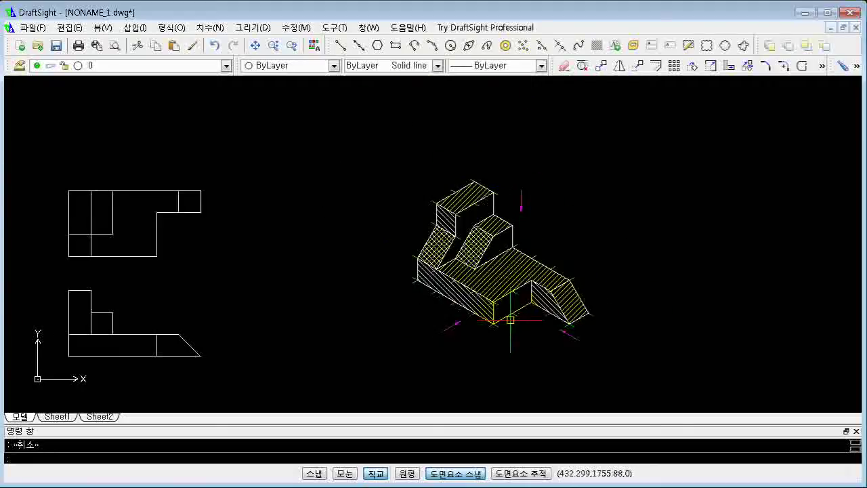
scroll(500, 316, up, 3)
scroll(310, 329, down, 2)
middle_drag(446, 289, 469, 282)
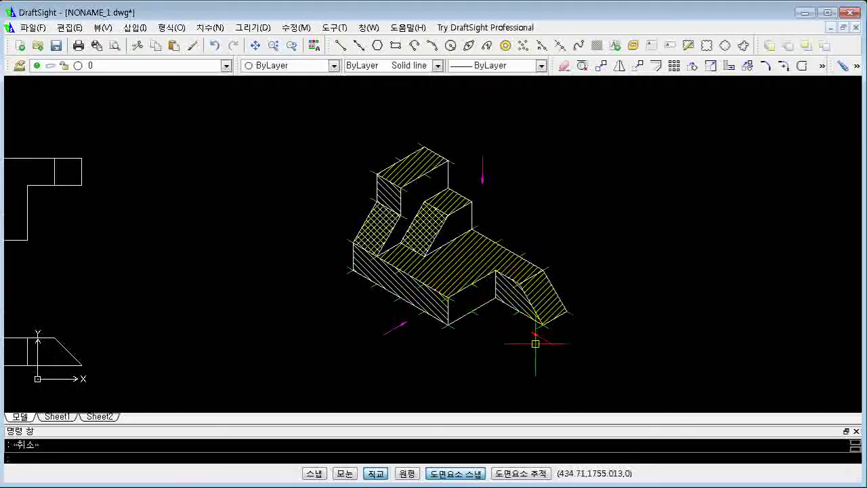
Step: Add ANSI31 hatching to the unhatched front face of the block's lower step
text( h)
key(Return)
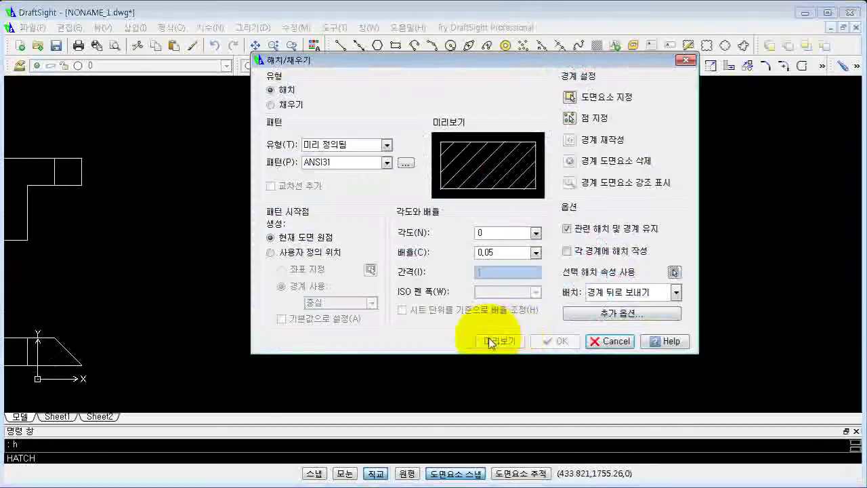
key(Escape)
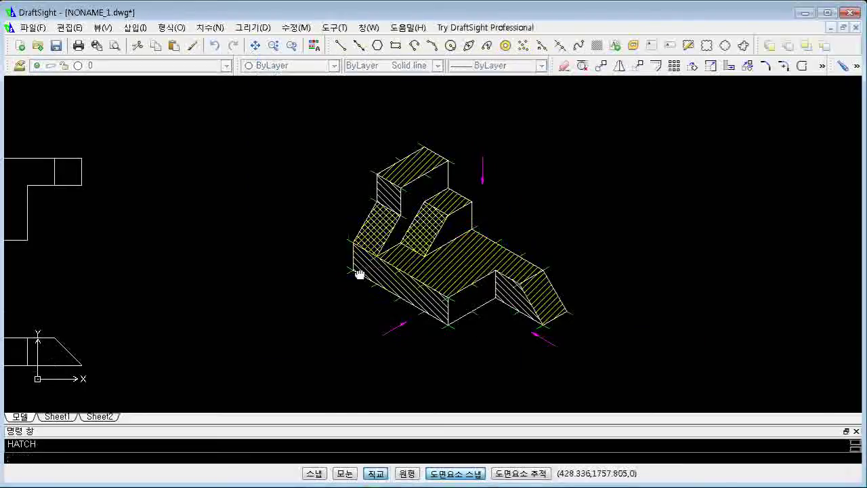
middle_drag(431, 302, 554, 283)
key(Return)
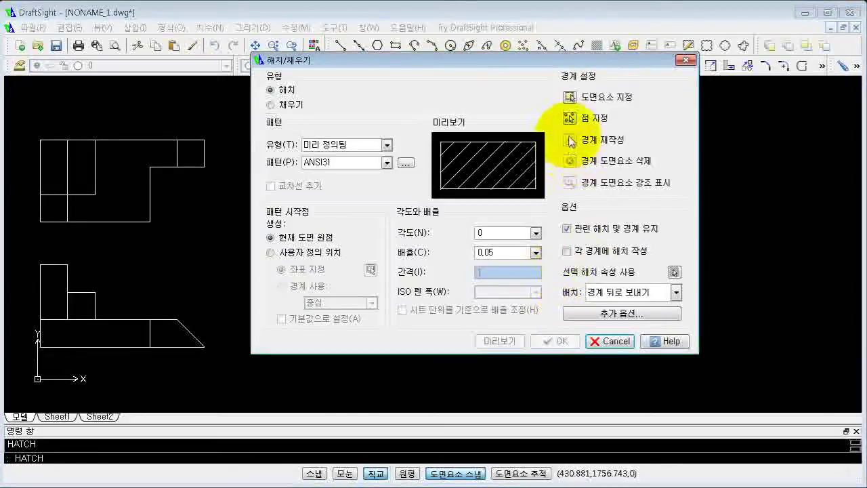
click(570, 118)
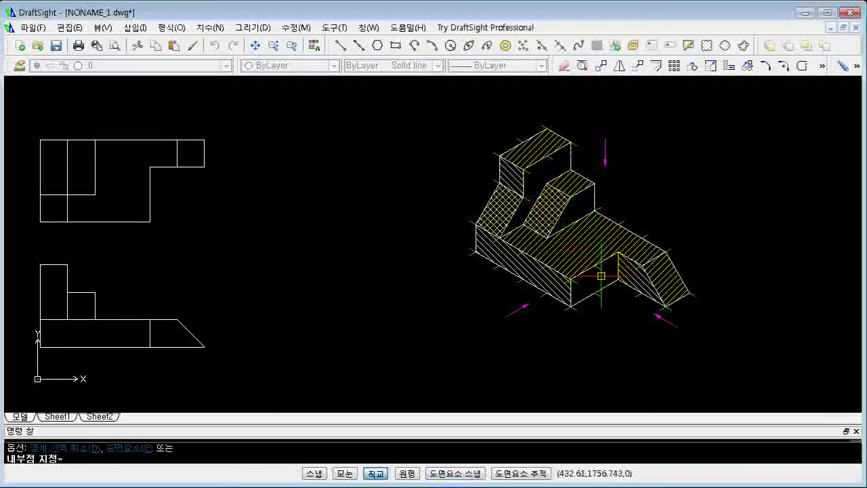
key(Return)
click(542, 343)
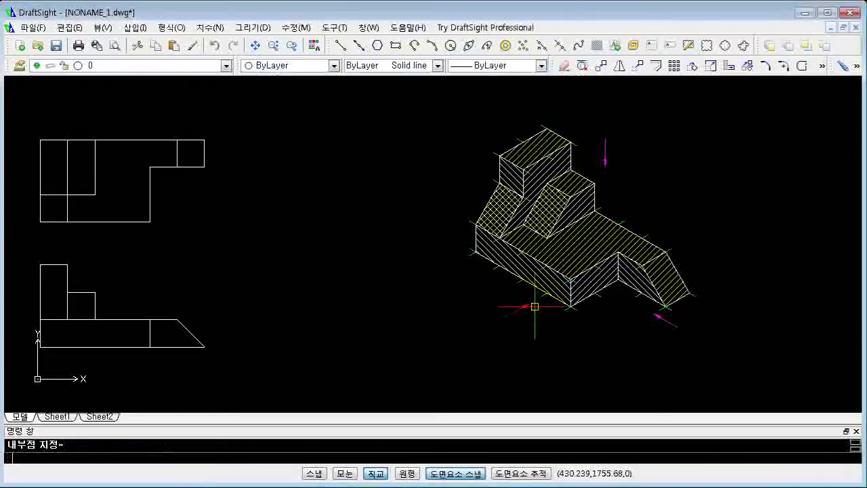
scroll(532, 303, up, 3)
scroll(571, 294, up, 2)
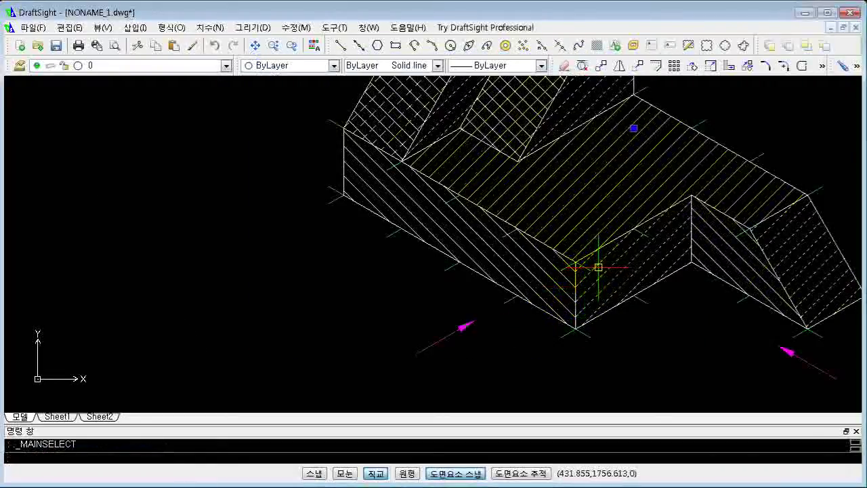
Step: Make layer 1 current and change the angle of the end faces' hatch
click(150, 66)
click(93, 92)
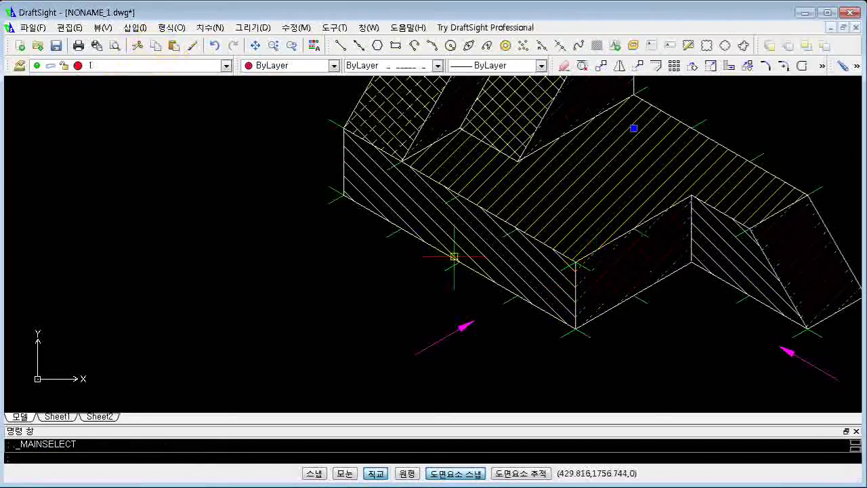
middle_drag(454, 256, 348, 252)
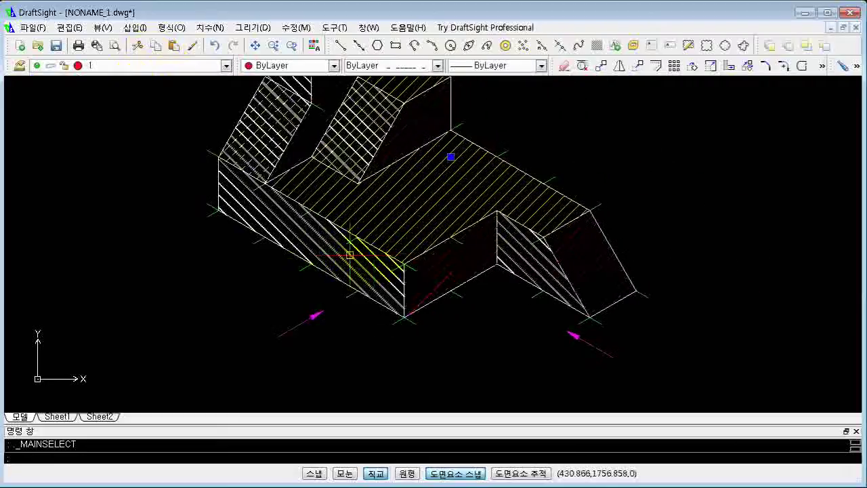
double_click(429, 261)
double_click(498, 233)
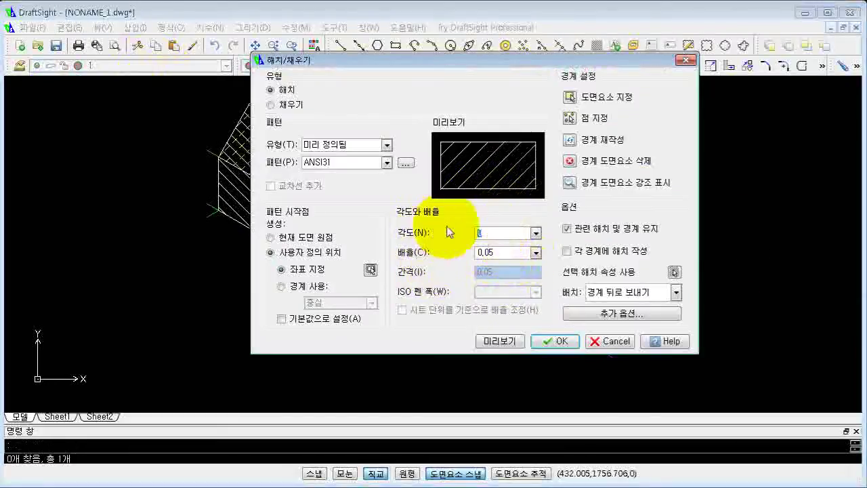
key(Return)
key(Escape)
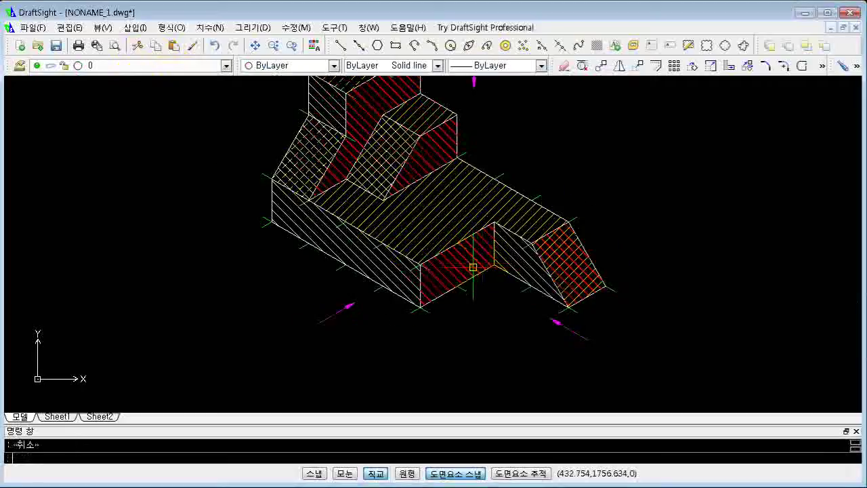
Step: Pan and zoom out to show the 2D views beside the isometric block
middle_drag(488, 342, 443, 242)
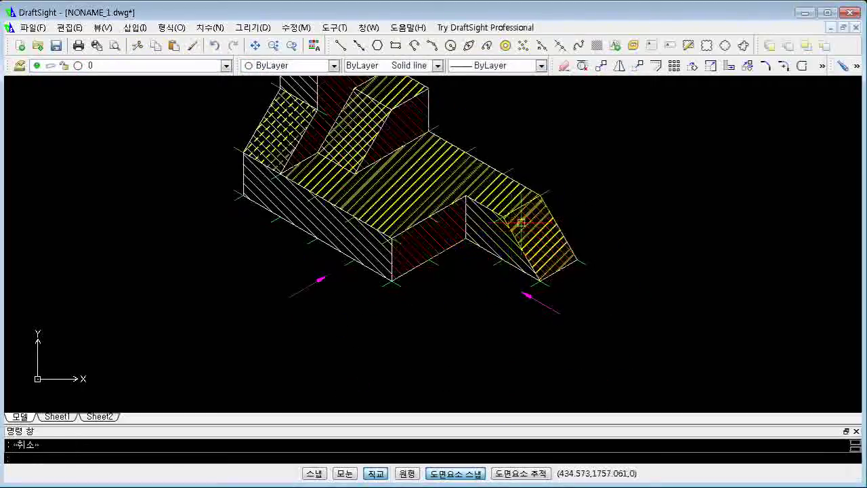
scroll(540, 241, up, 3)
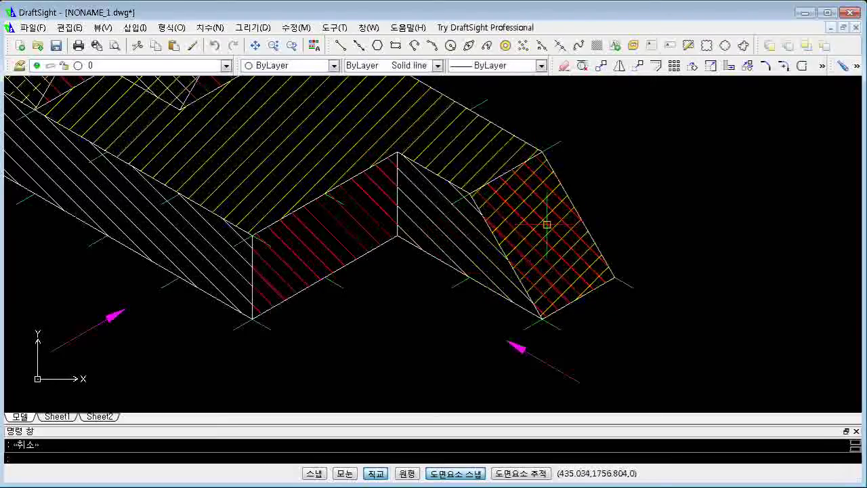
scroll(495, 246, down, 2)
scroll(447, 248, down, 5)
middle_drag(328, 251, 433, 251)
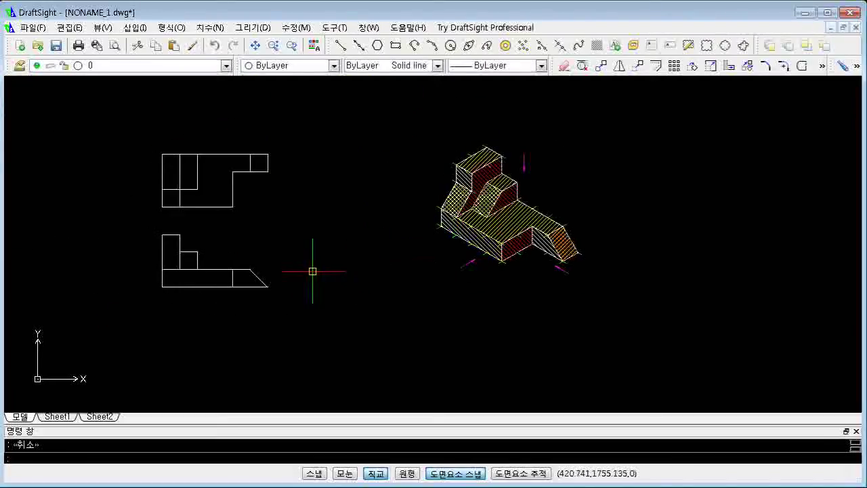
Step: Extend the lower view into a rectangle with a vertical right edge and a top line
text(l)
key(Return)
click(268, 287)
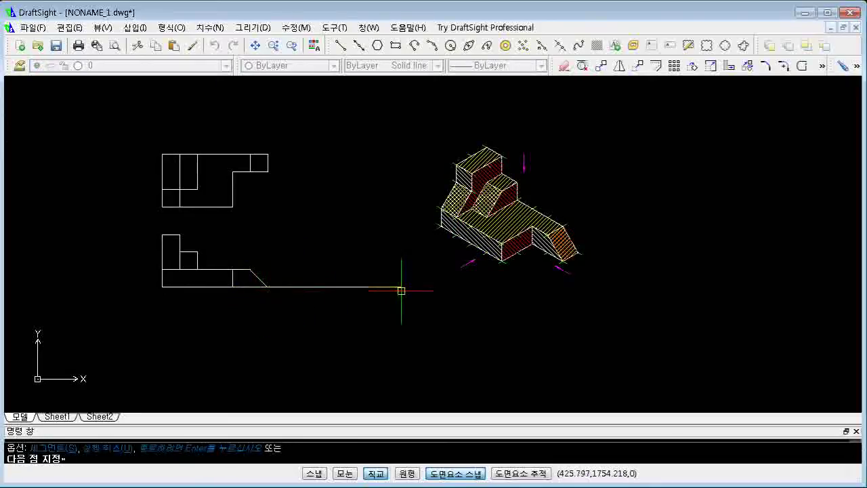
click(395, 211)
key(Return)
key(Return)
click(180, 235)
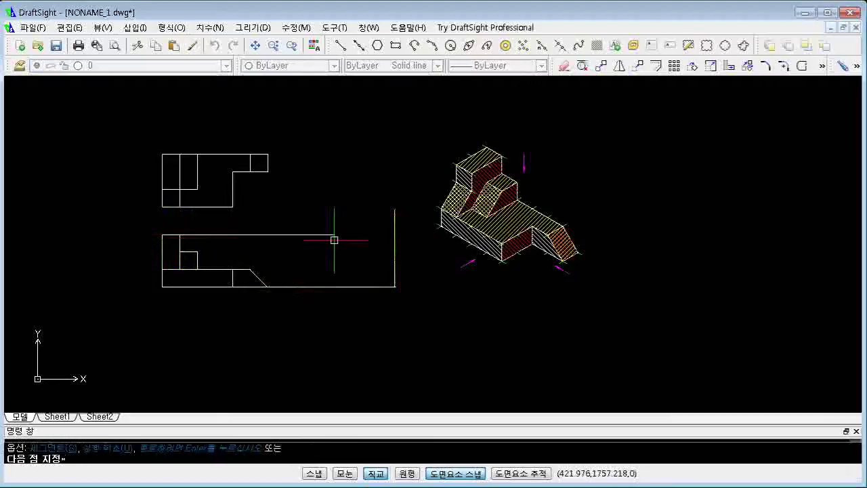
click(395, 235)
key(Escape)
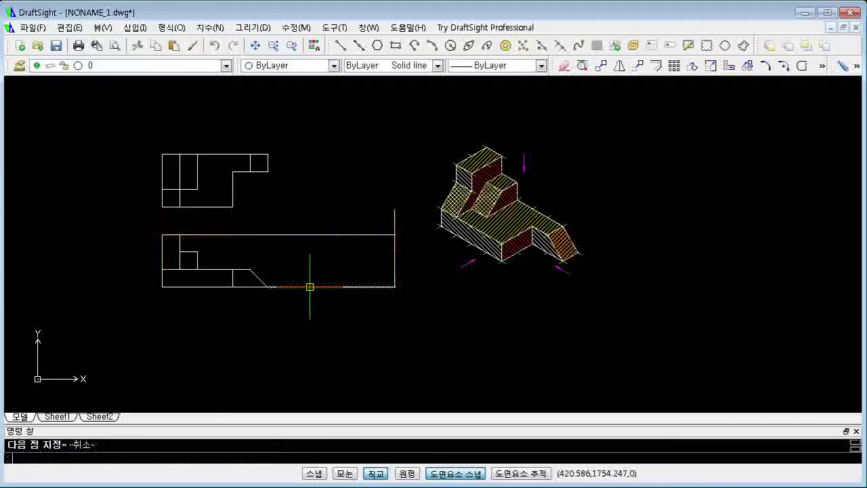
scroll(377, 224, up, 1)
Step: Offset the rectangle's right edge inward and trim the edges between the views, leaving a square
text(tr)
key(Return)
key(Return)
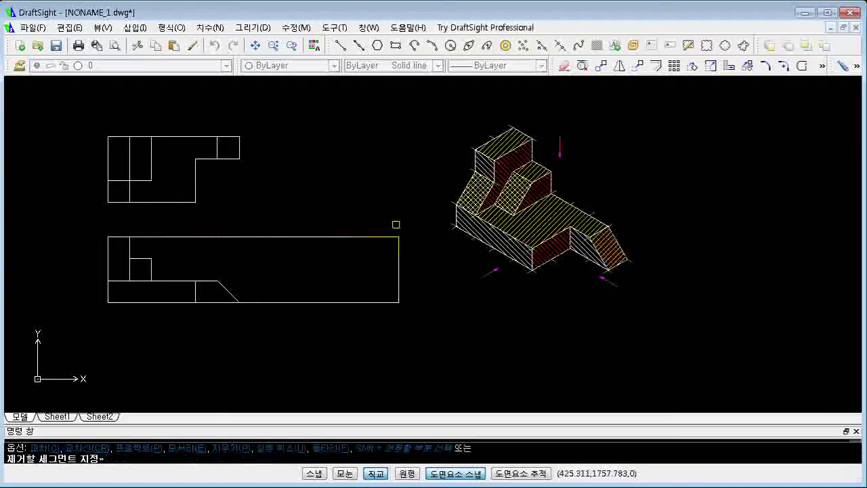
key(Escape)
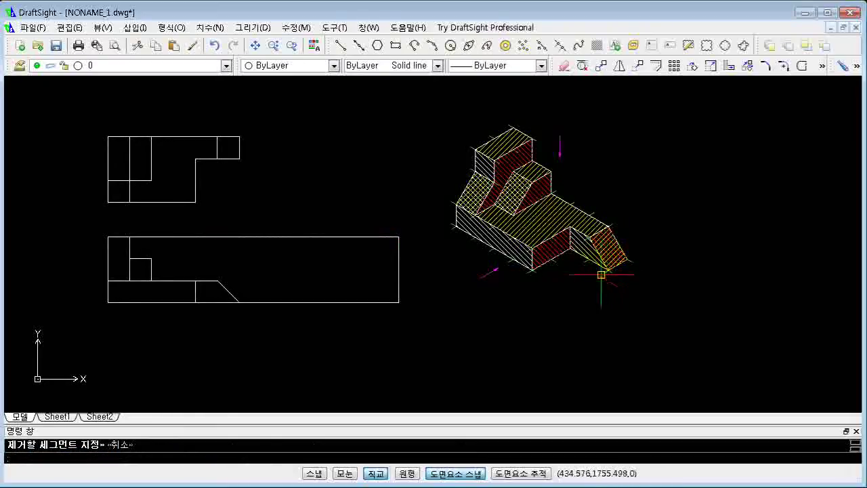
text(o)
key(Return)
key(Return)
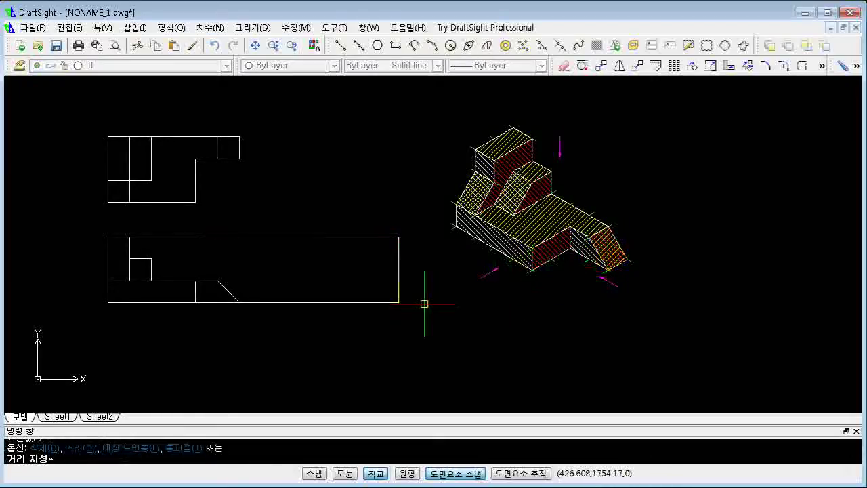
click(403, 281)
click(329, 276)
key(Escape)
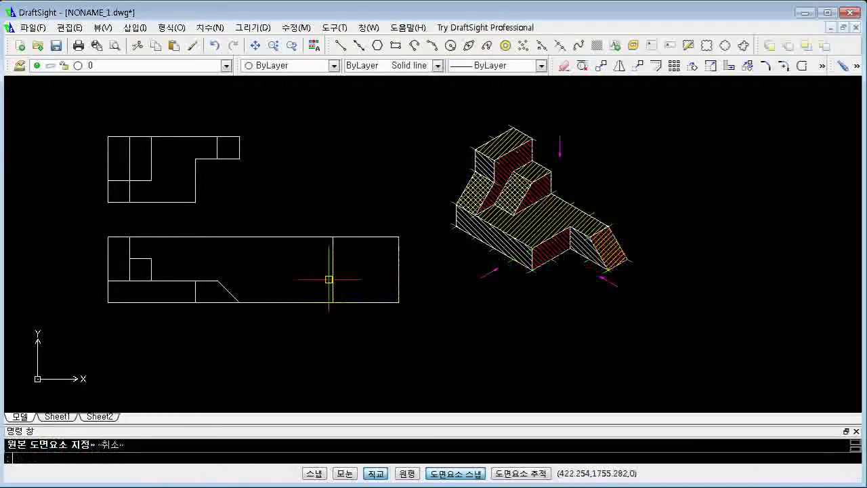
text(tr)
key(Return)
click(333, 278)
drag(314, 314, 303, 227)
key(Escape)
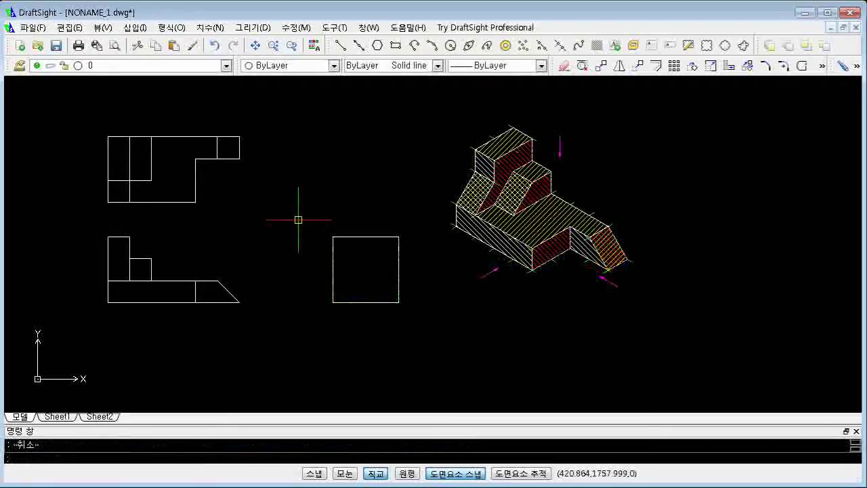
Step: Offset the square's left edge inward to create a vertical dividing line
middle_drag(298, 220, 288, 249)
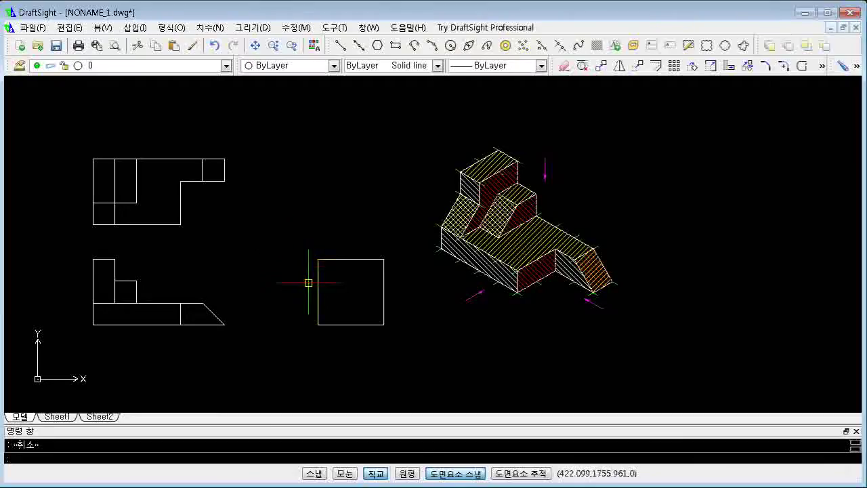
key(Return)
key(Escape)
text(0)
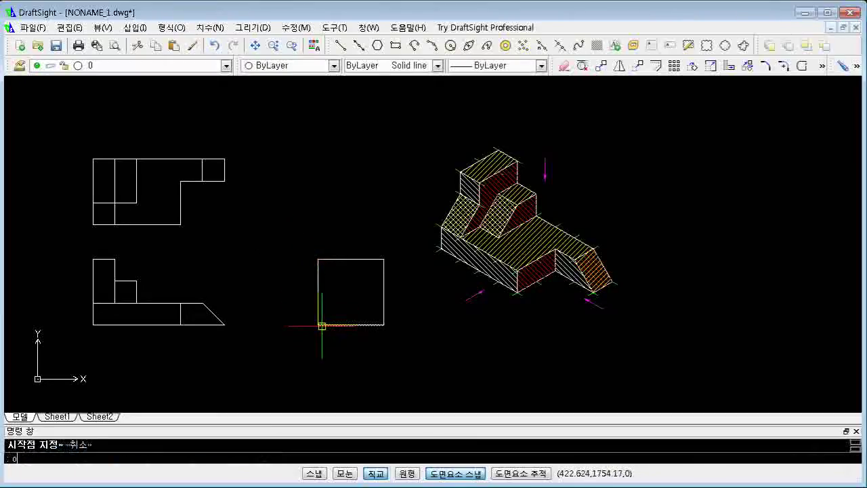
key(Return)
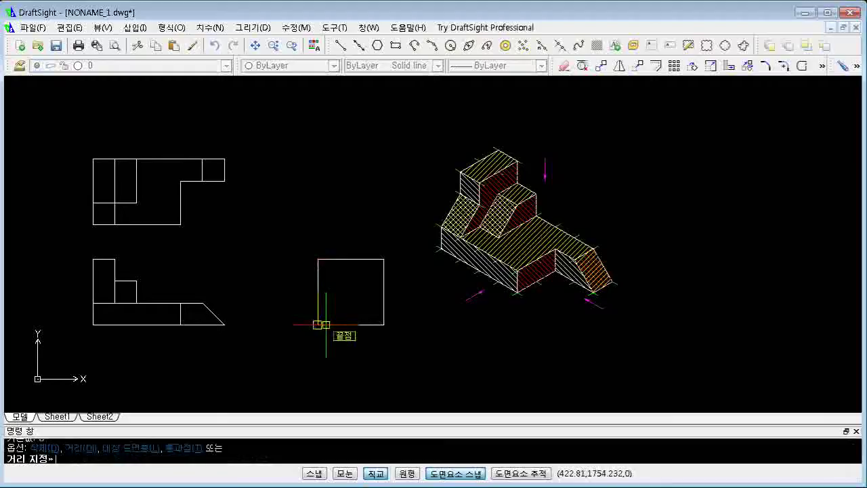
key(Return)
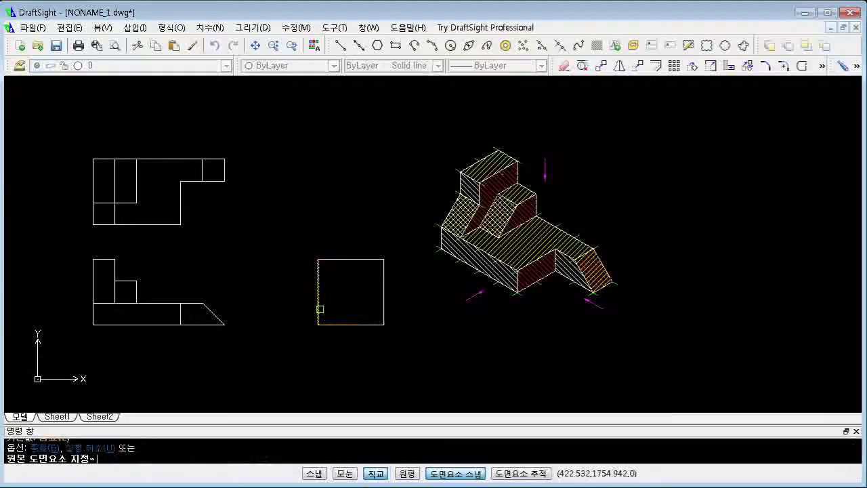
click(320, 309)
click(339, 309)
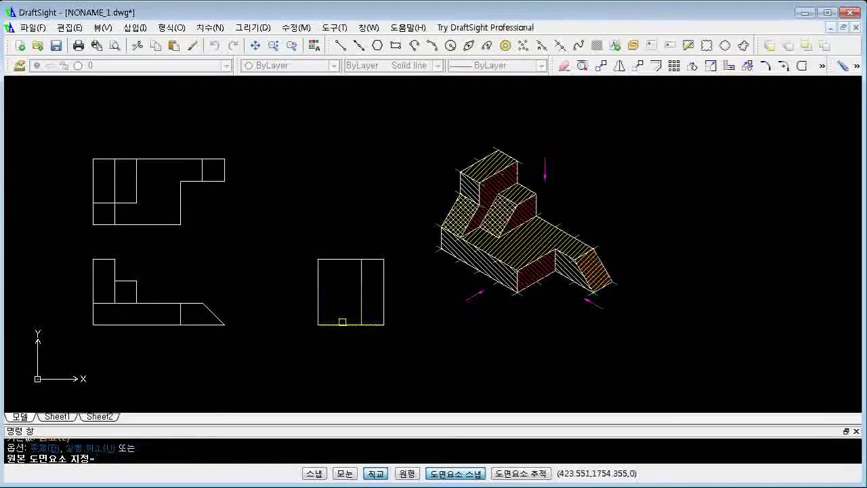
key(Escape)
Step: Trim away the new line's upper part, leaving a short lower divider, and check the block's red hatch
text(f)
key(Return)
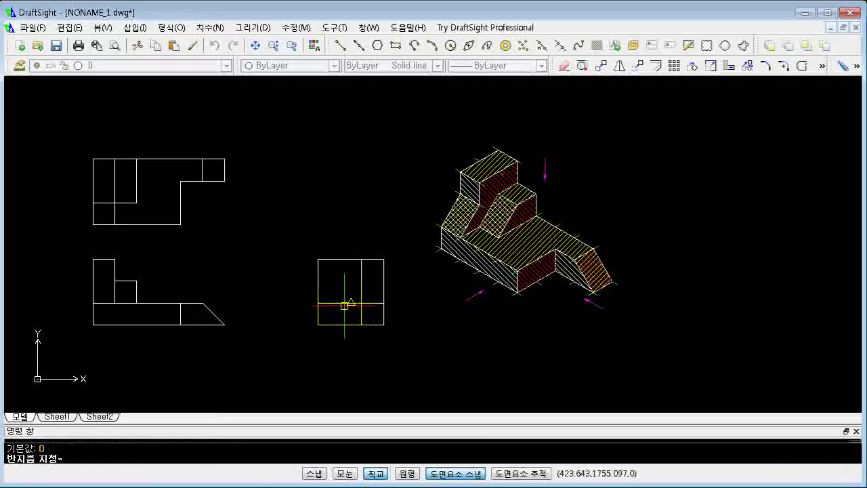
key(Escape)
text(tr)
key(Return)
key(Return)
click(361, 292)
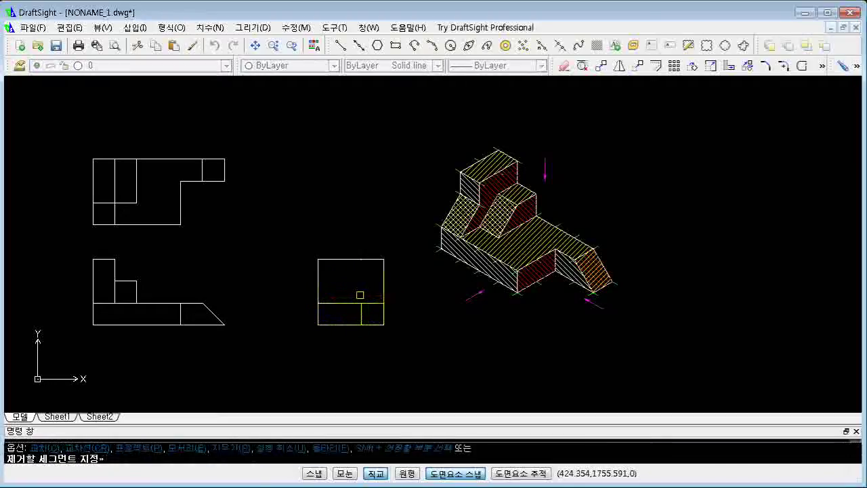
key(Escape)
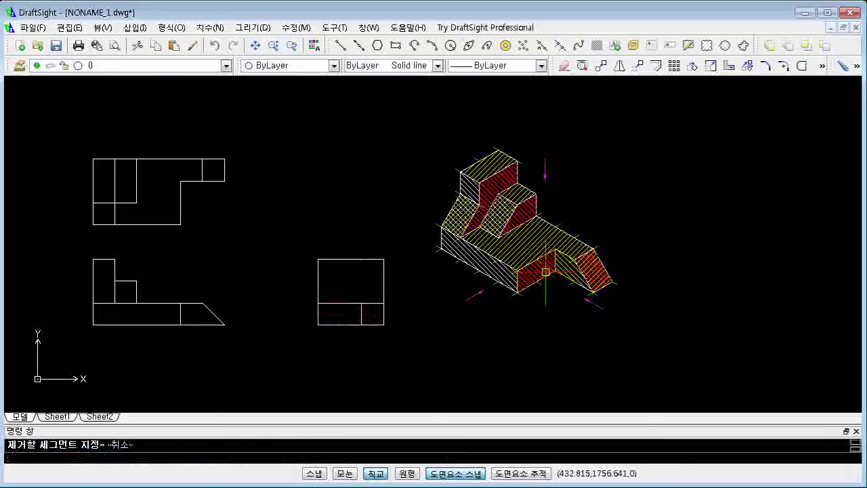
click(542, 271)
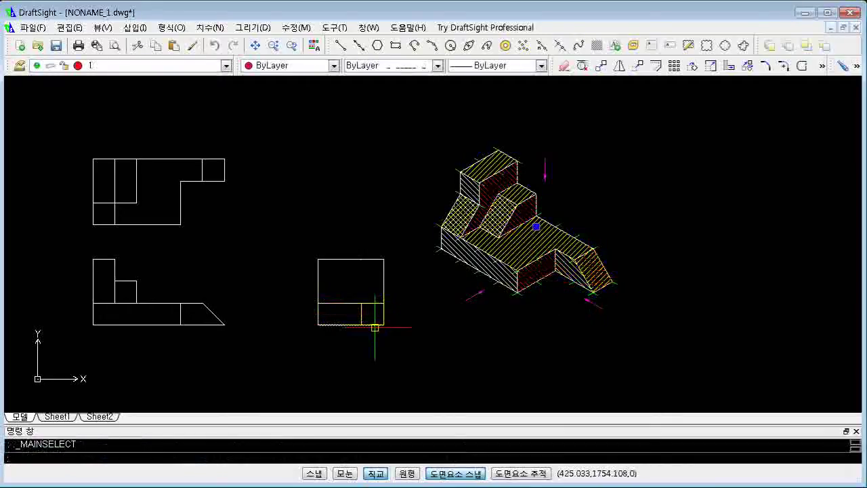
key(Escape)
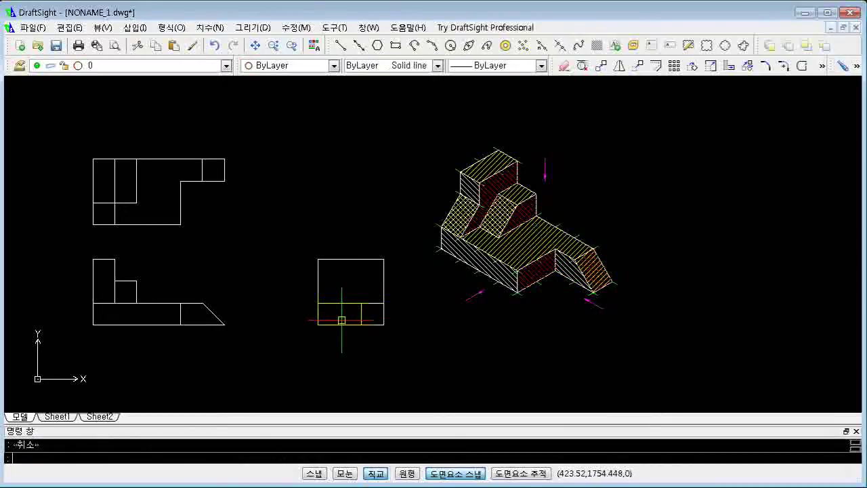
scroll(359, 307, up, 1)
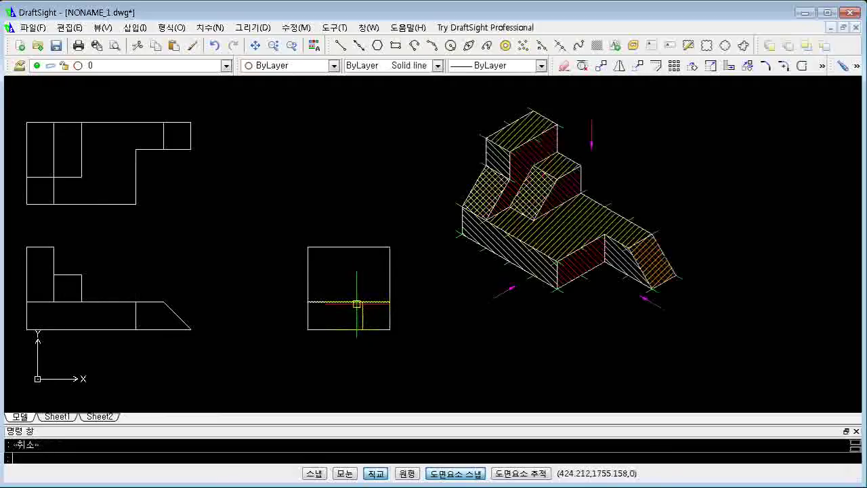
Step: Draw a line from the square's right edge forming the short ledge and sloping edge
text(l)
key(Return)
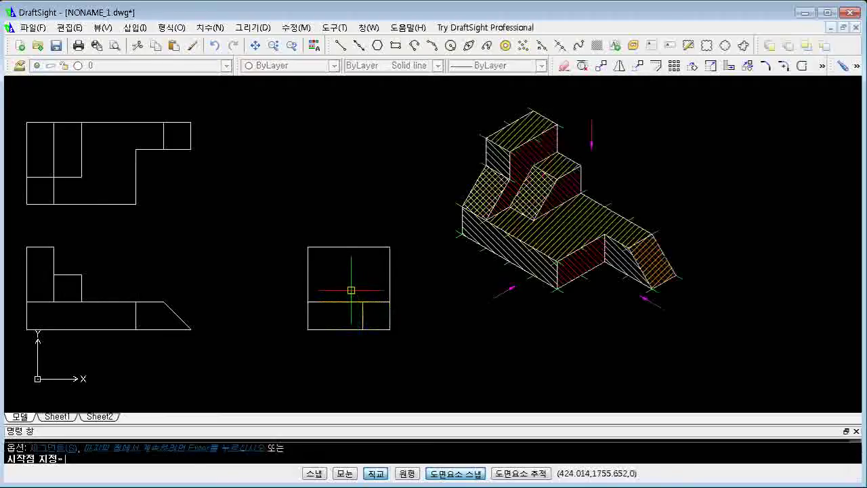
click(390, 301)
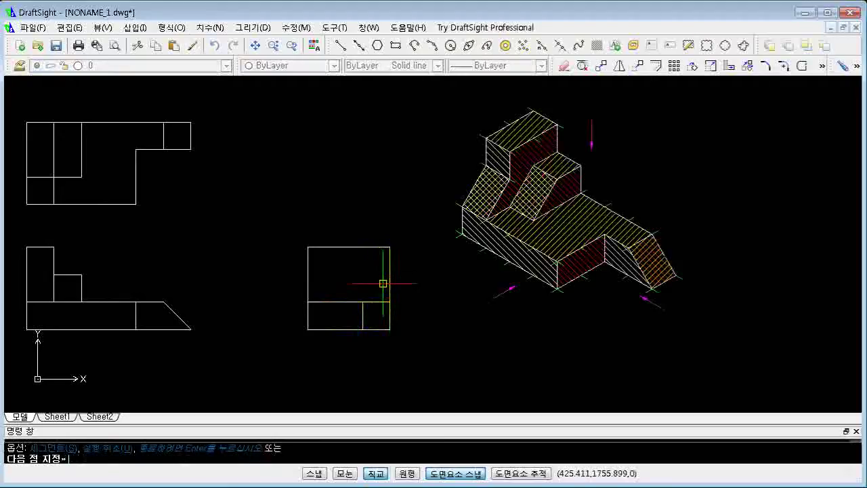
click(389, 278)
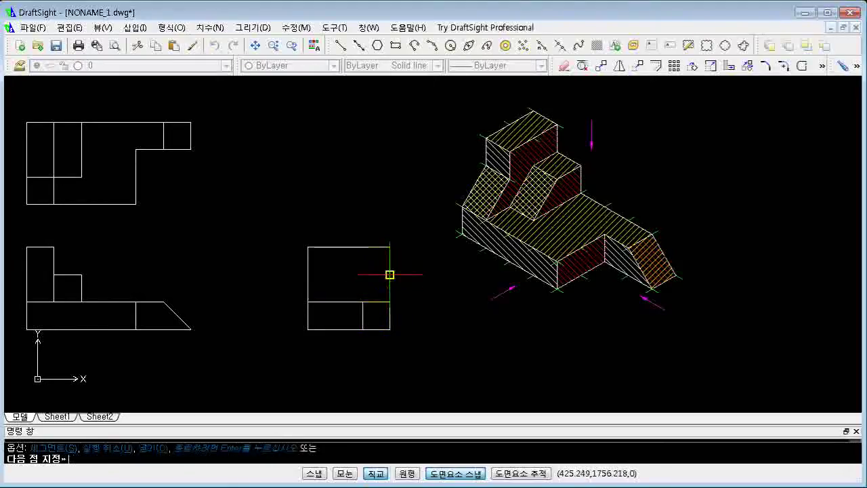
click(363, 274)
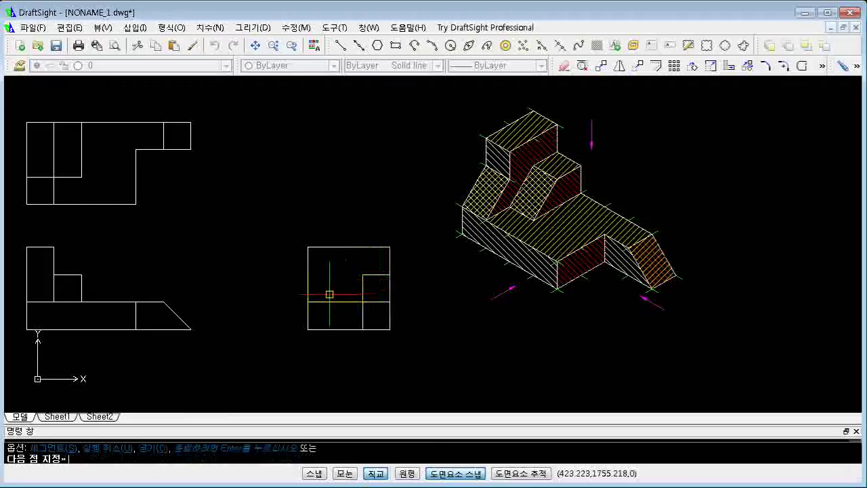
key(Escape)
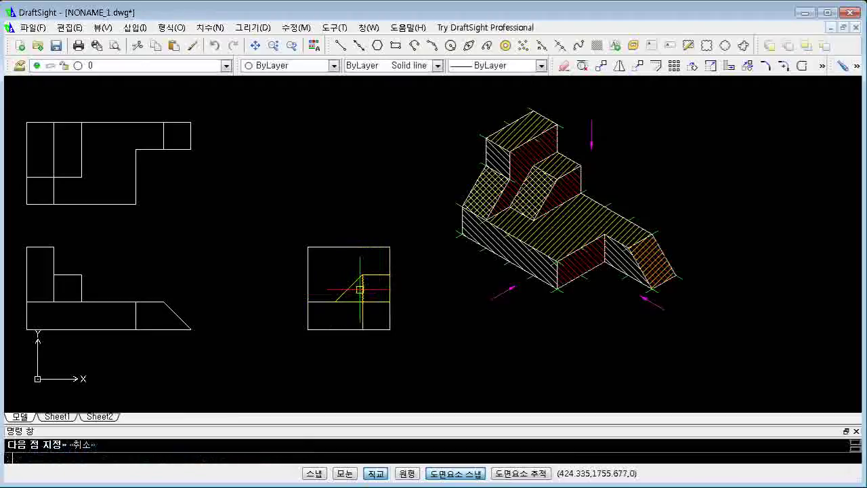
click(355, 299)
click(355, 300)
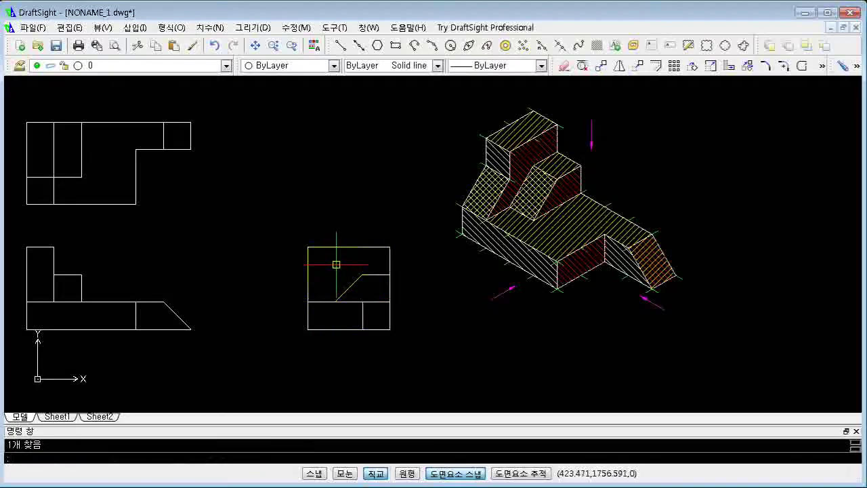
Step: Offset the side-view square's right edge using the current offset distance
text(o)
key(Return)
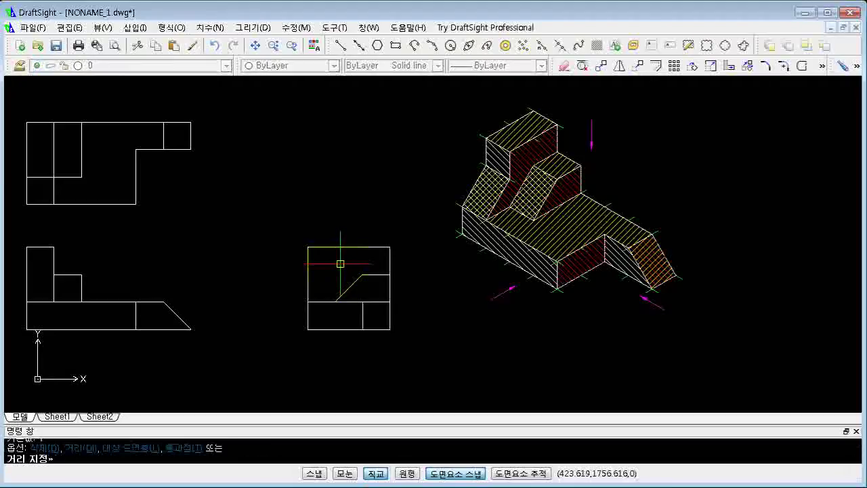
key(Return)
click(389, 258)
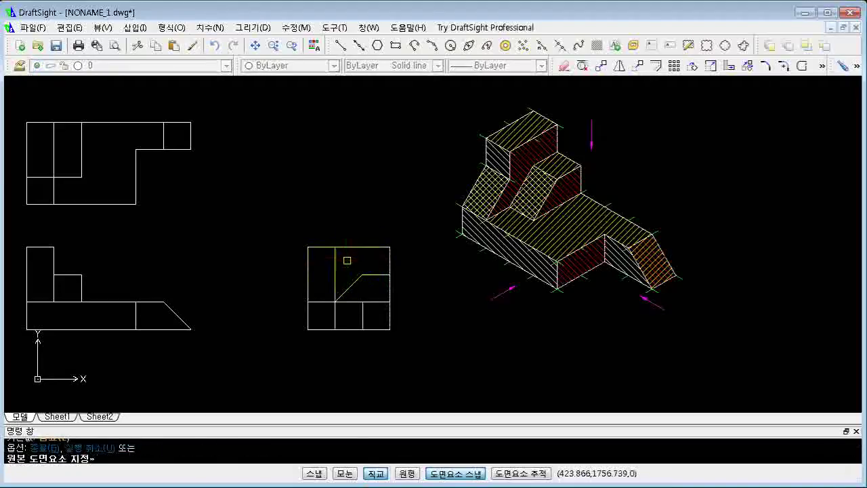
key(Escape)
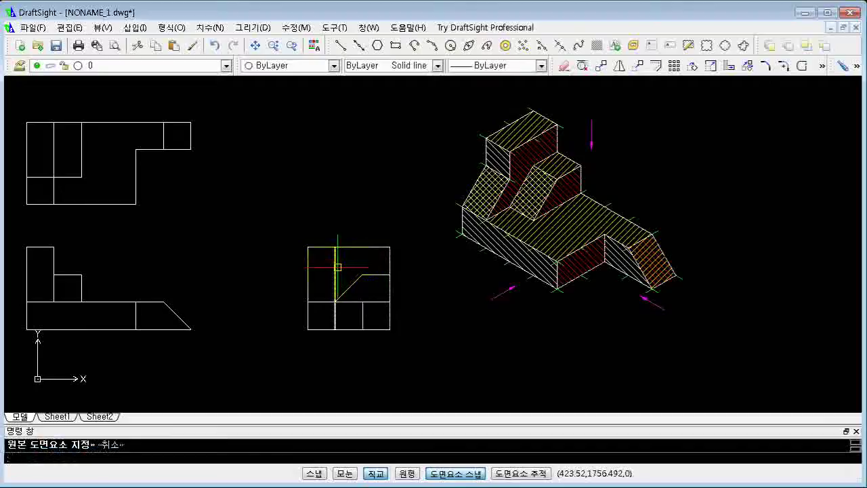
key(Return)
Step: Trim the top edge and the upper left edge left of the vertical line
key(Return)
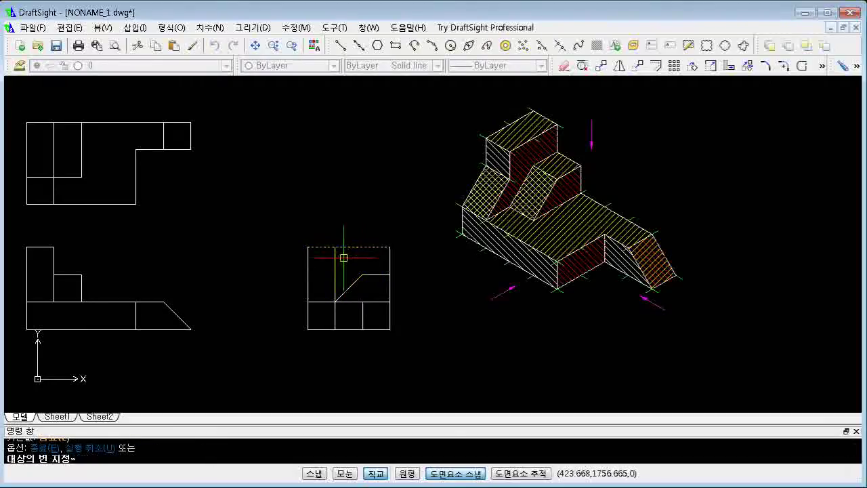
key(Escape)
text(l)
key(Return)
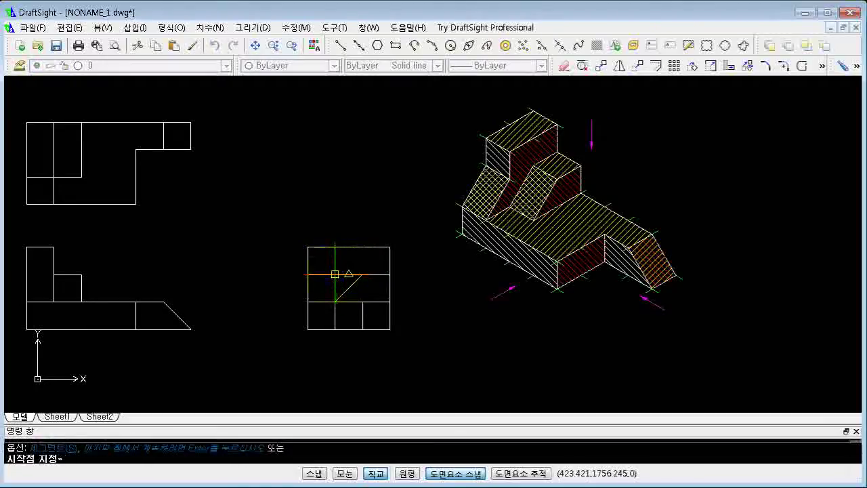
shift+right_click(335, 273)
key(i)
click(335, 275)
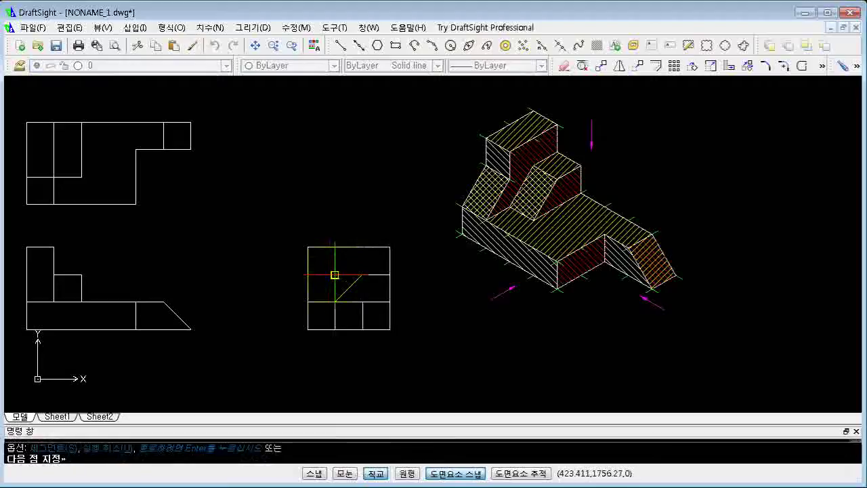
key(Escape)
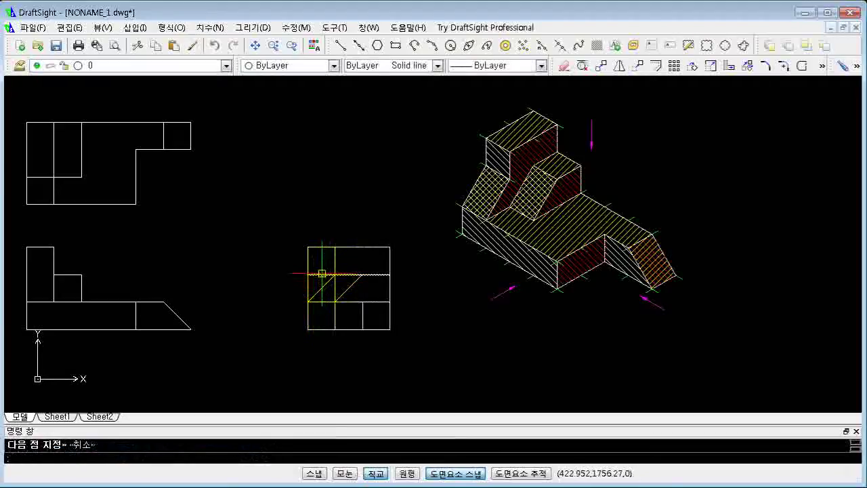
text(tr)
key(Return)
key(Return)
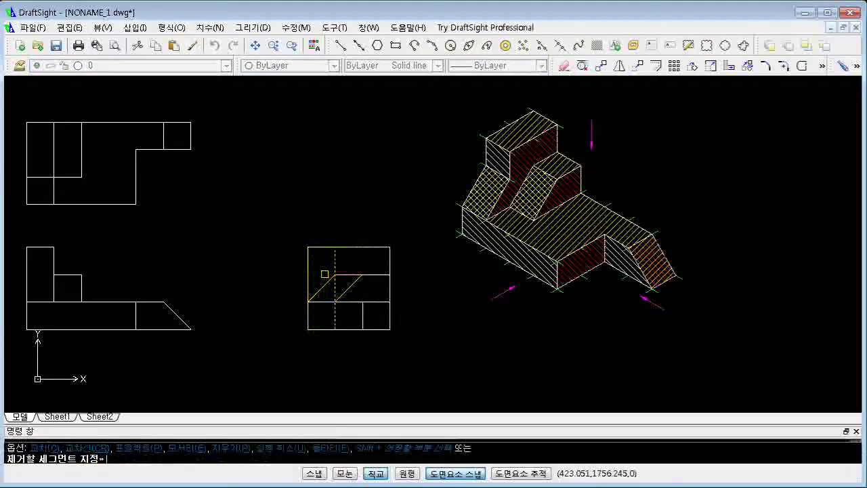
click(326, 248)
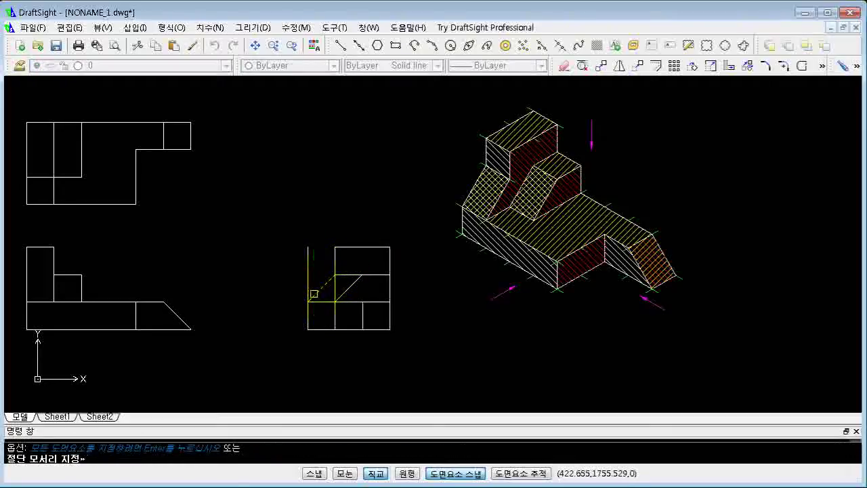
click(314, 293)
key(Escape)
Step: Cut the vertical line's lower part and stretch the horizontal line's end into the slanted edge
click(334, 286)
key(Escape)
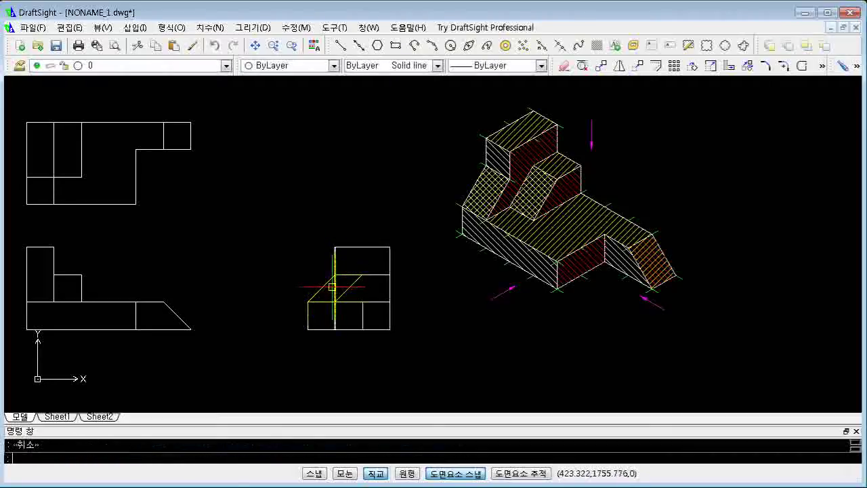
key(Return)
key(Return)
click(334, 292)
key(Escape)
click(337, 274)
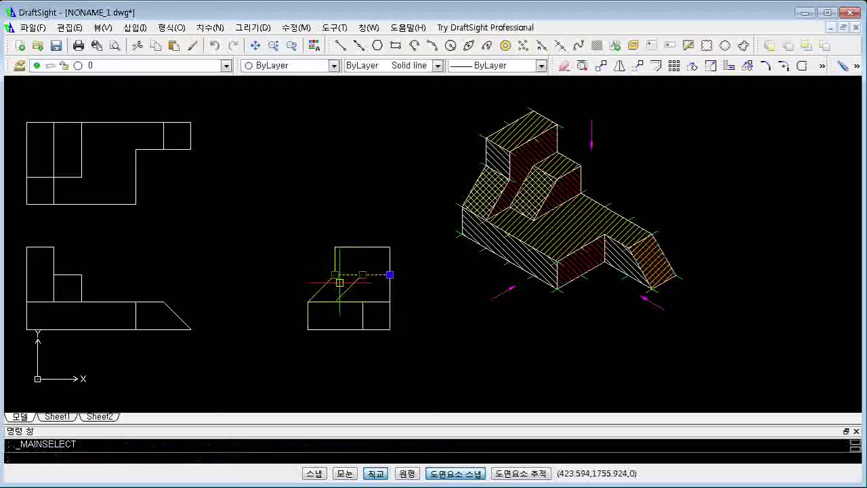
click(312, 303)
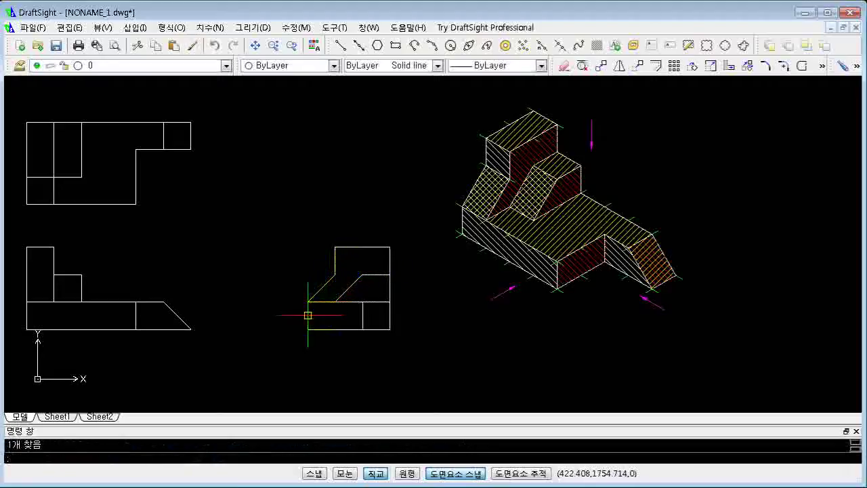
middle_drag(308, 316, 330, 293)
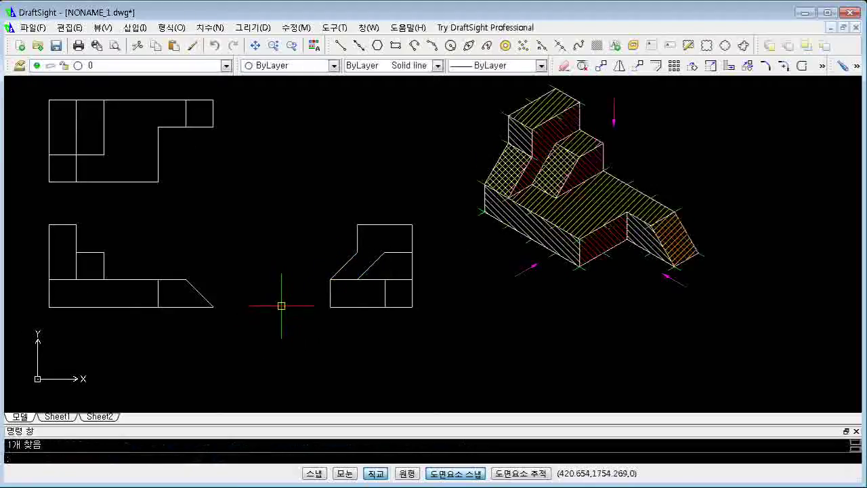
Step: Check the isometric hatches' layers, then draw a horizontal dividing line inside the top view
click(556, 134)
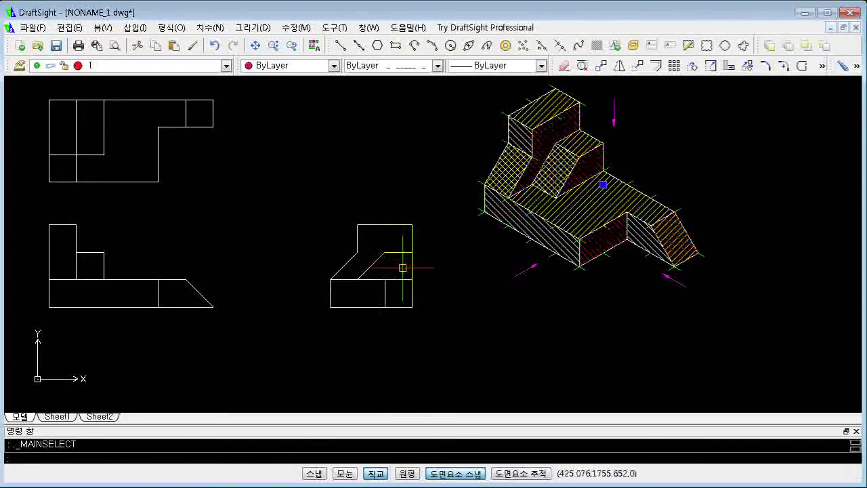
key(Escape)
middle_drag(371, 273, 418, 288)
click(596, 217)
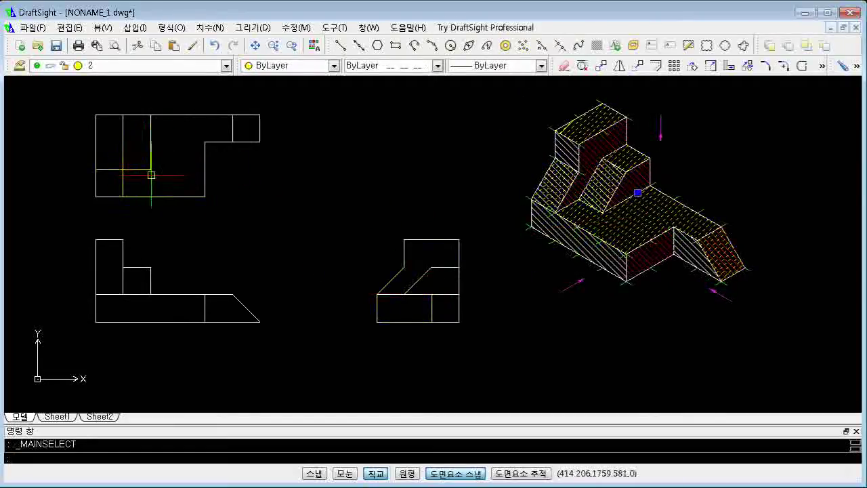
middle_drag(141, 177, 148, 183)
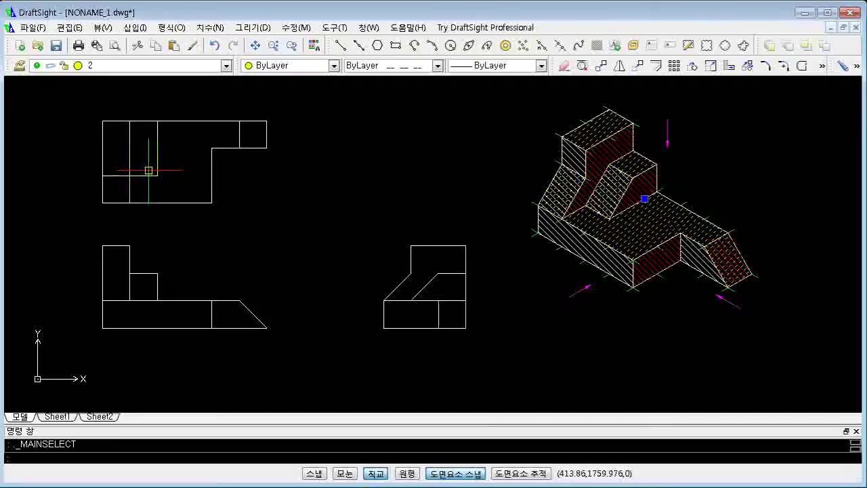
text(l)
key(Return)
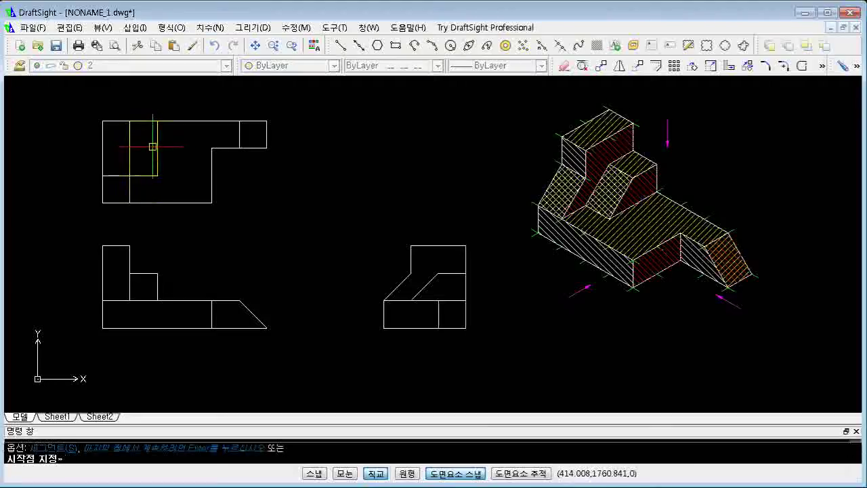
click(157, 148)
click(129, 148)
key(Escape)
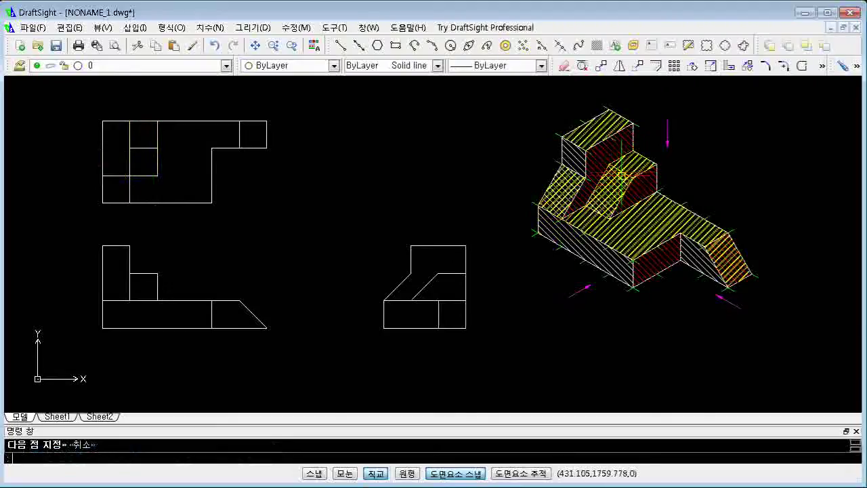
Step: Start a horizontal line at the front view's left edge across its tall left block
scroll(622, 175, up, 5)
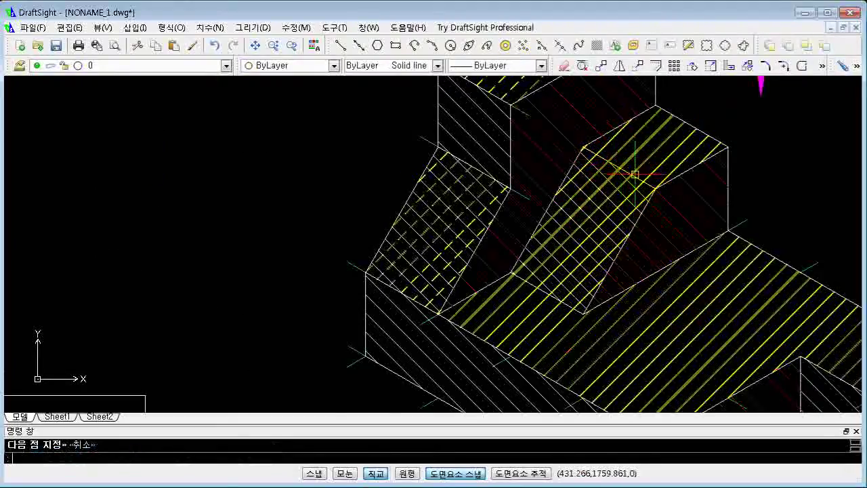
scroll(635, 174, down, 5)
click(577, 195)
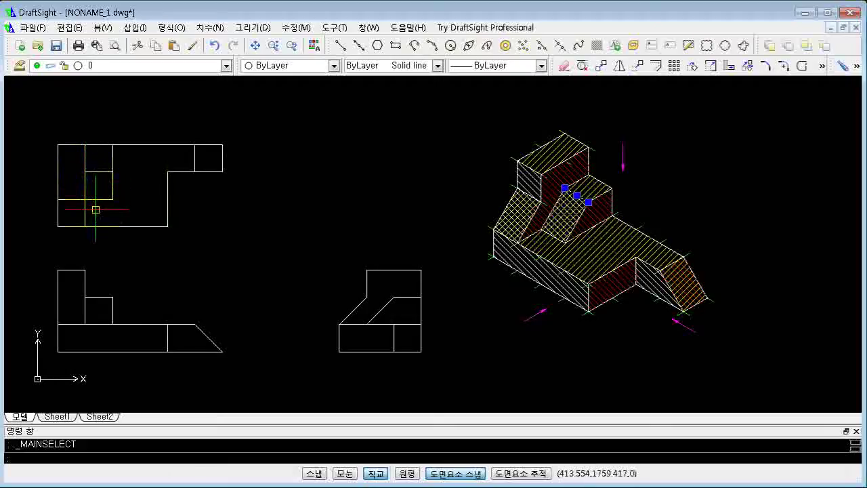
middle_drag(63, 298, 107, 257)
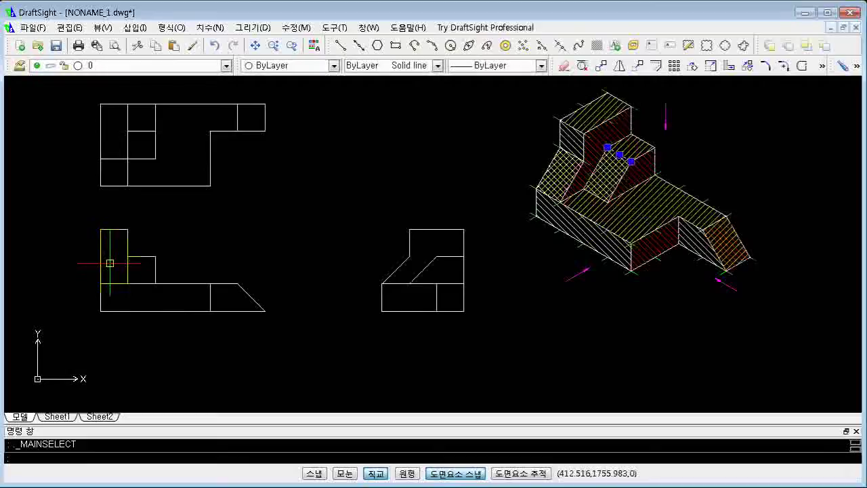
key(Escape)
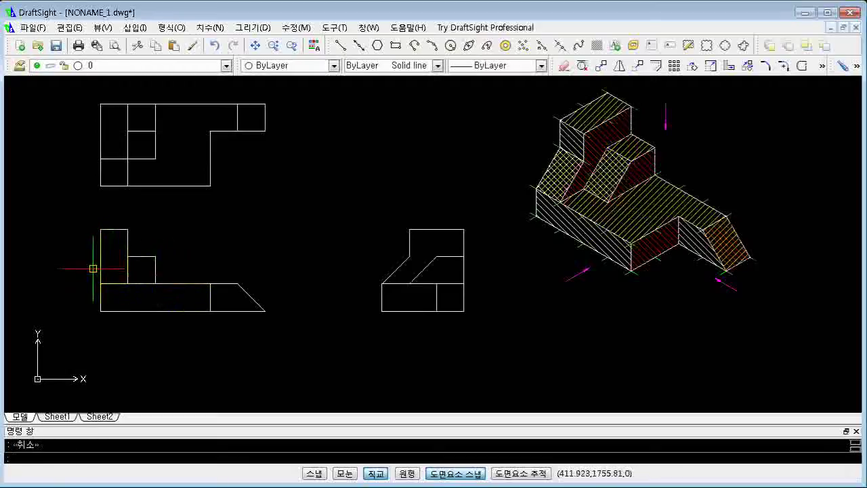
text(l)
key(Return)
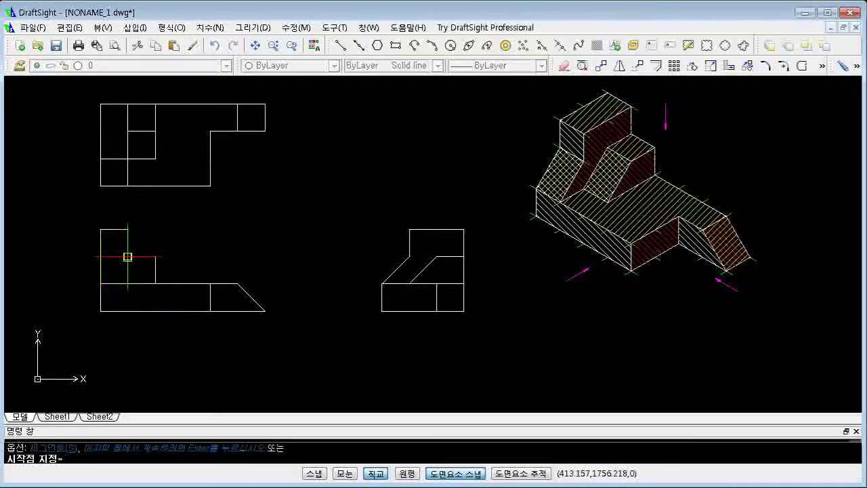
click(118, 255)
key(Escape)
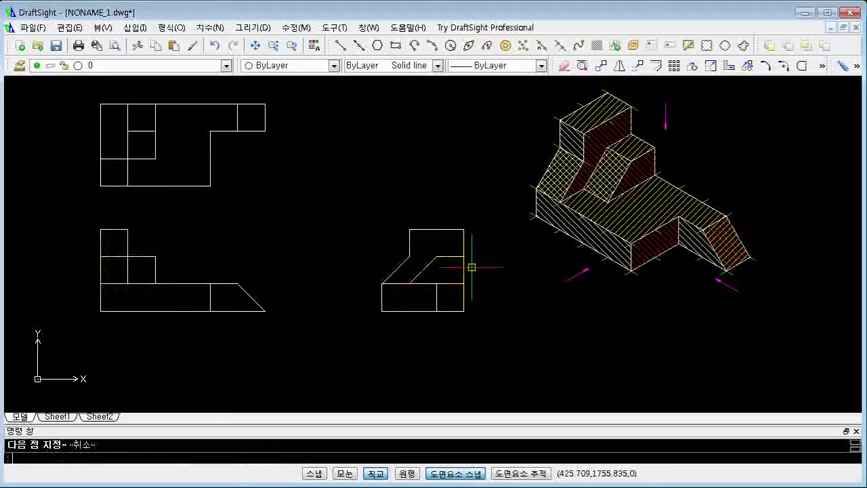
scroll(572, 170, up, 2)
scroll(571, 152, up, 2)
scroll(499, 222, down, 1)
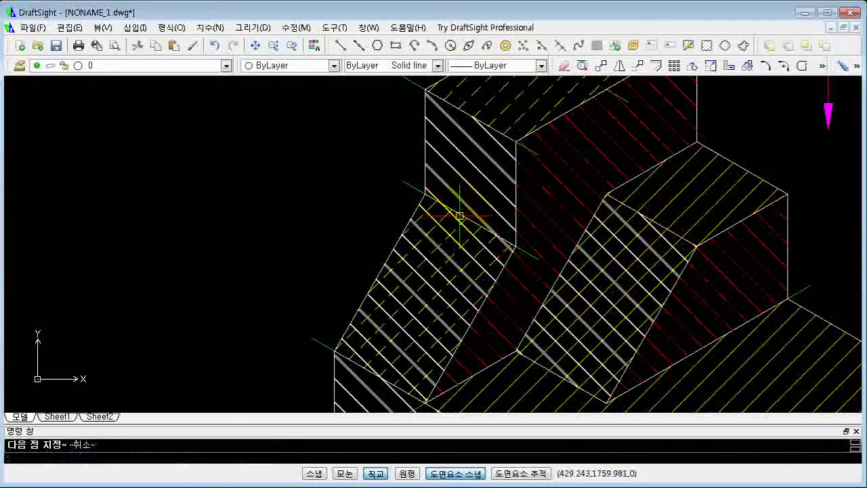
click(460, 212)
scroll(454, 203, down, 2)
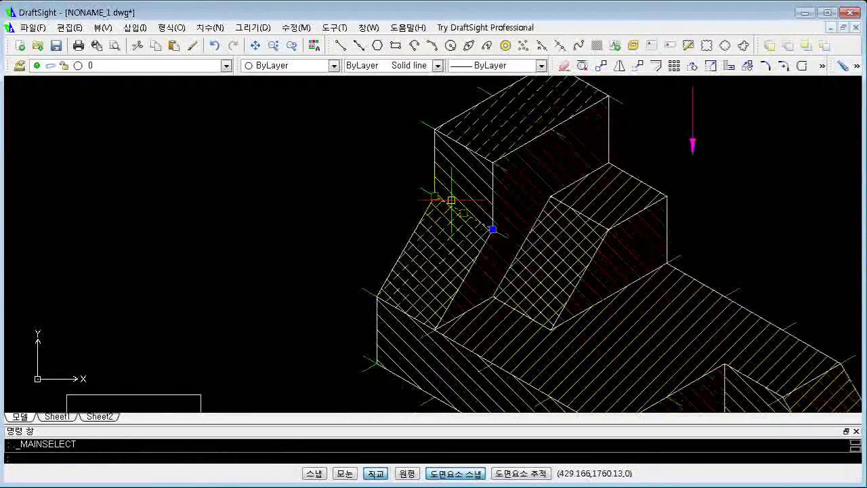
scroll(448, 206, down, 2)
scroll(338, 271, down, 3)
scroll(338, 265, up, 1)
scroll(361, 254, up, 1)
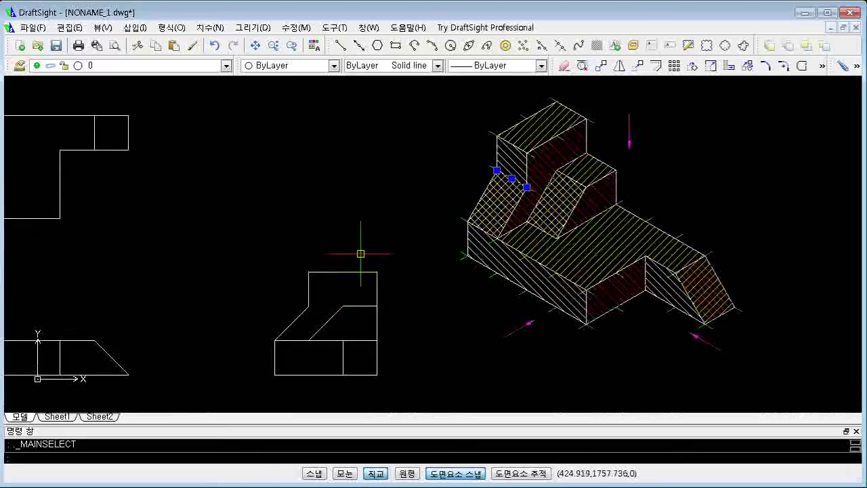
middle_drag(283, 248, 373, 238)
scroll(374, 238, down, 2)
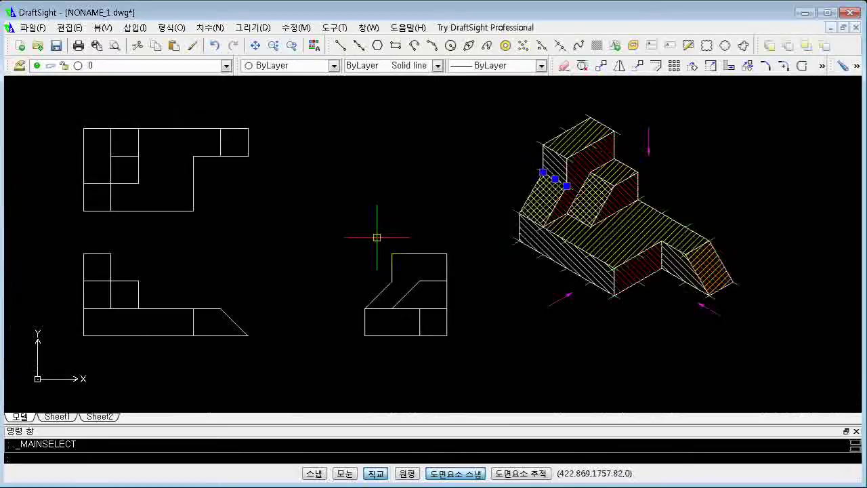
key(Escape)
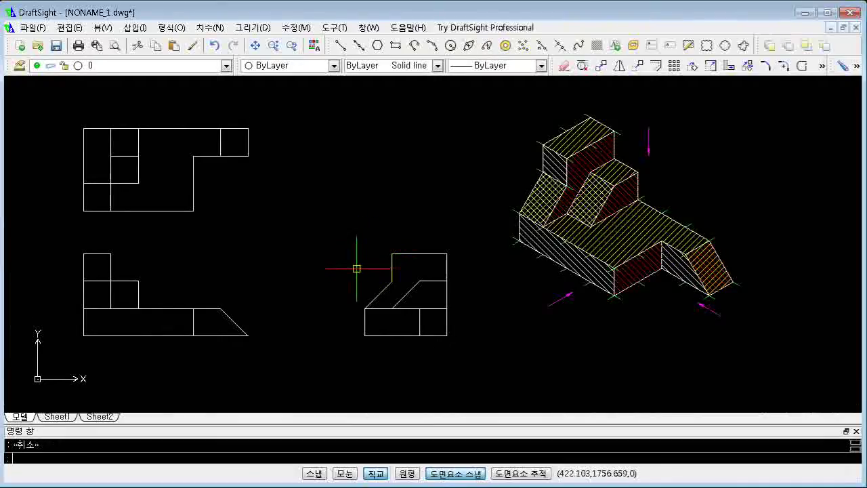
mouse_move(349, 273)
middle_down()
mouse_move(358, 299)
mouse_move(344, 294)
middle_up()
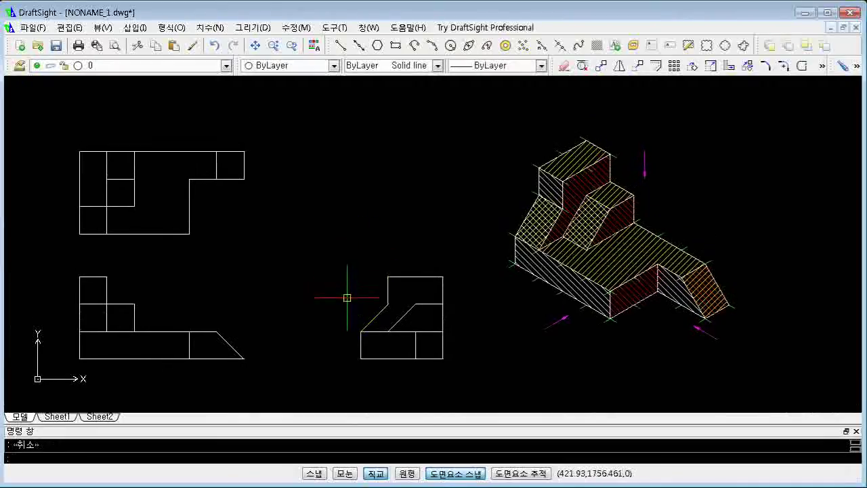